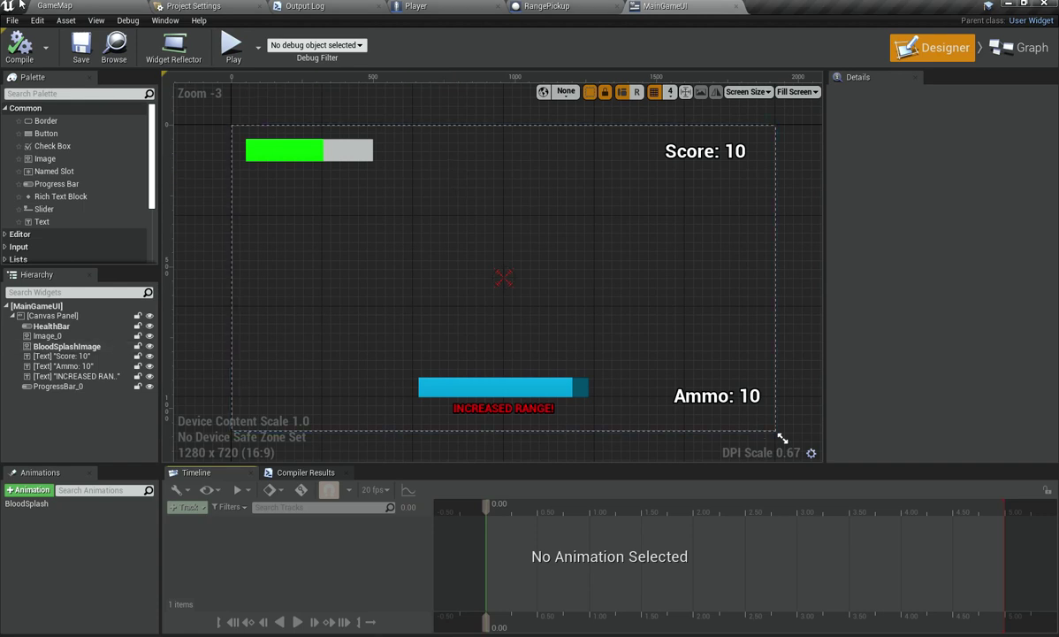
Step: Play-test the GameMap level by firing five shots, and save the map
{"action": "left_click", "coordinate": [73, 5]}
{"action": "right_click_drag", "start_coordinate": [507, 245], "coordinate": [494, 171]}
{"action": "key", "text": "w"}
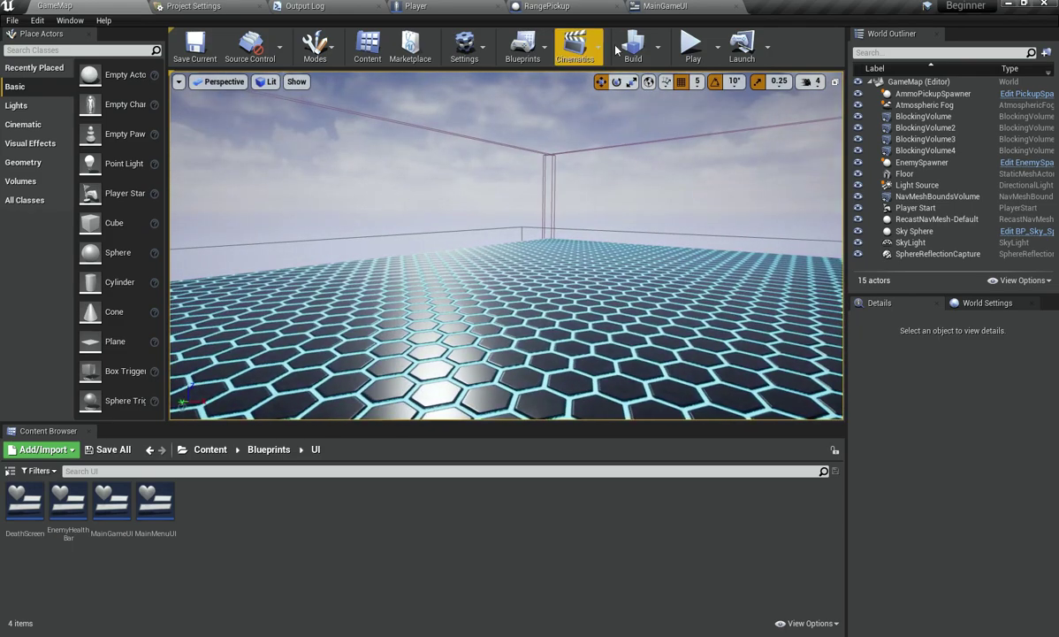
{"action": "left_click", "coordinate": [656, 256]}
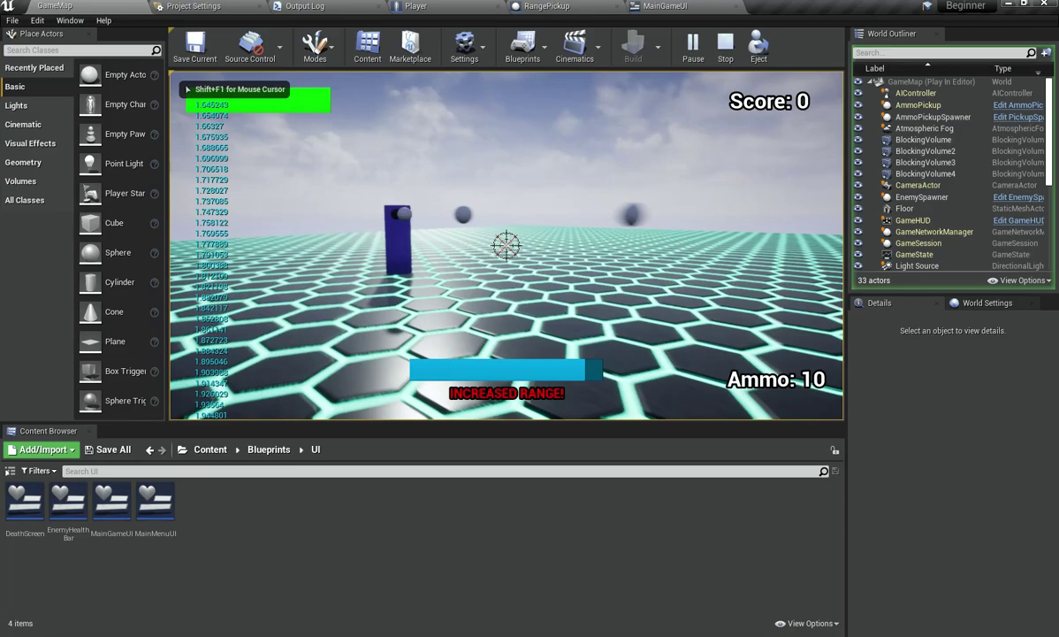
{"action": "left_click", "coordinate": [506, 245]}
{"action": "left_click", "coordinate": [505, 245]}
{"action": "left_click", "coordinate": [506, 245]}
{"action": "left_click", "coordinate": [506, 245]}
{"action": "left_click", "coordinate": [505, 244]}
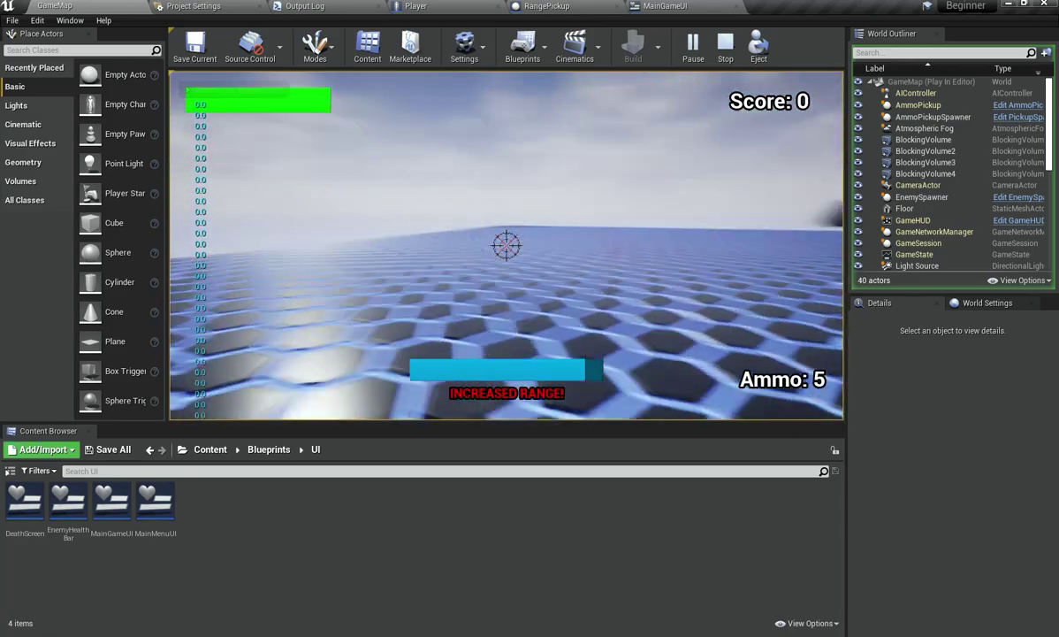
{"action": "key", "text": "Escape"}
{"action": "key", "text": "ctrl+s"}
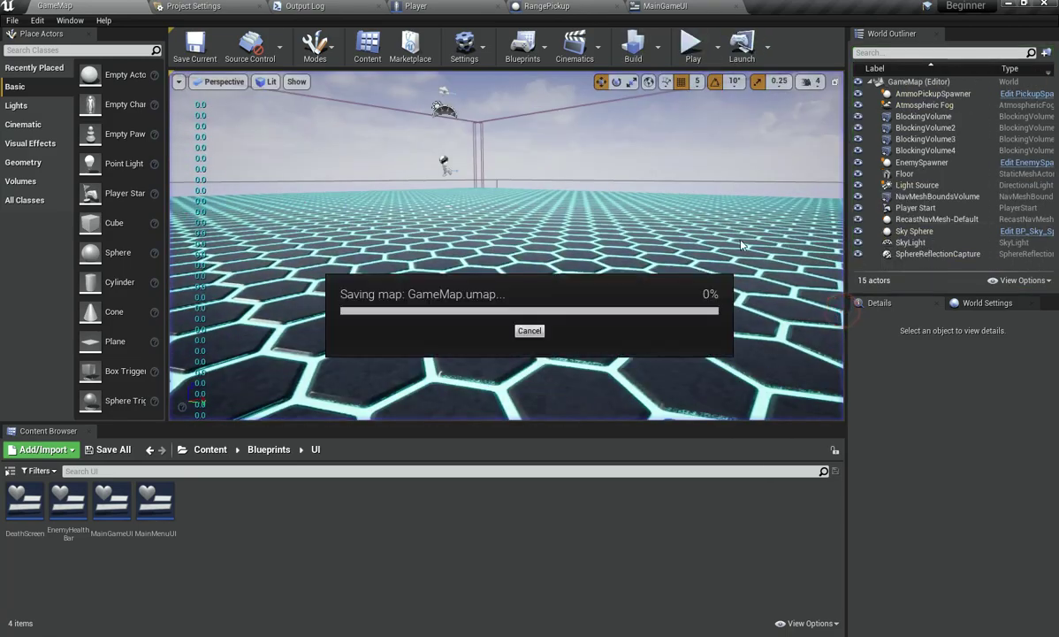
Step: Create a new binding for the Percent of the blue progress bar in MainGameUI
{"action": "left_click", "coordinate": [468, 6]}
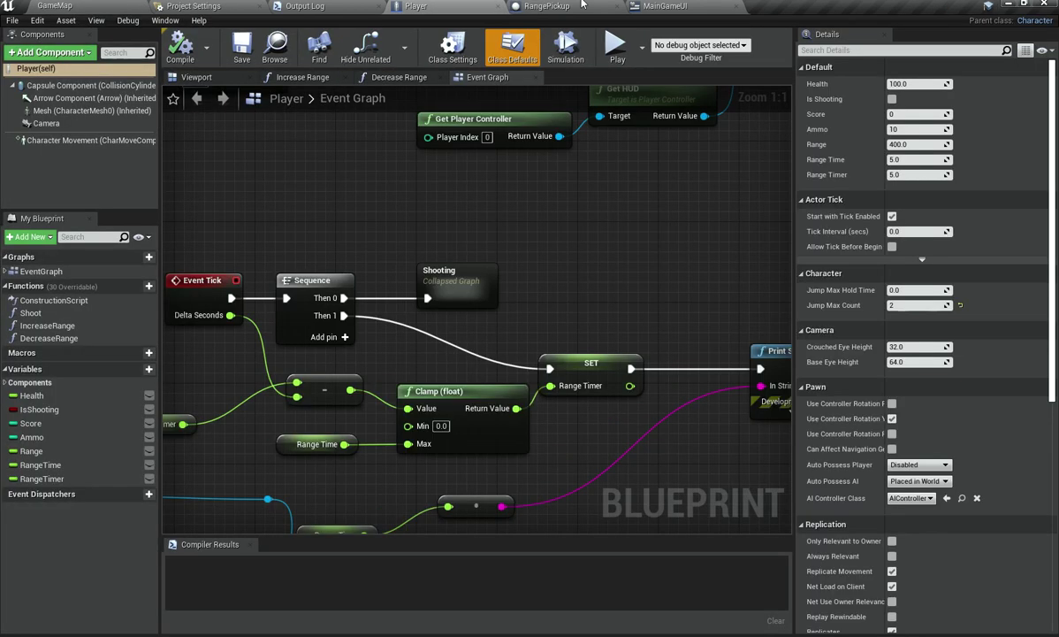
{"action": "left_click", "coordinate": [665, 5]}
{"action": "left_click", "coordinate": [556, 387]}
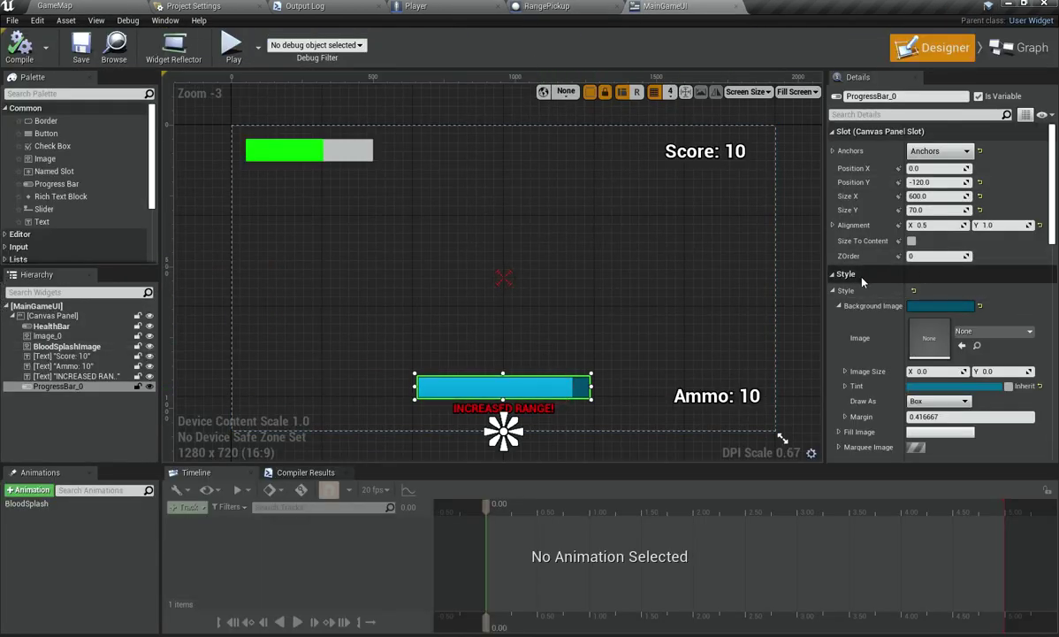
{"action": "scroll", "coordinate": [854, 321], "scroll_direction": "down", "scroll_amount": 3}
{"action": "left_click", "coordinate": [1030, 347]}
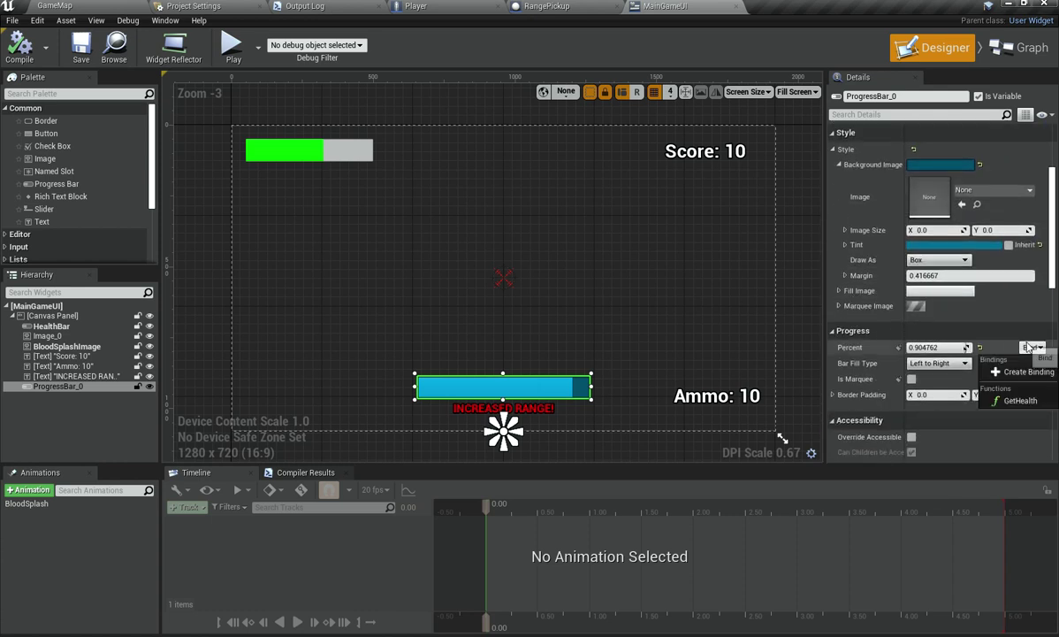
{"action": "left_click", "coordinate": [961, 367]}
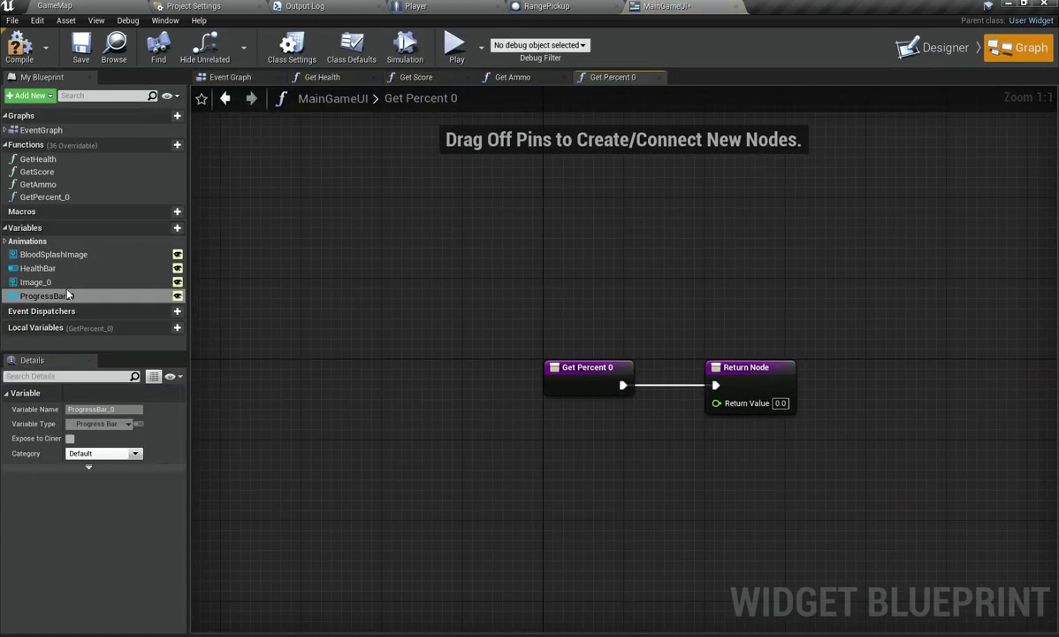
Step: Copy the Get Player Pawn, Cast To Player, Health and division nodes from the GetHealth function for use in Get Percent 0
{"action": "double_click", "coordinate": [72, 160]}
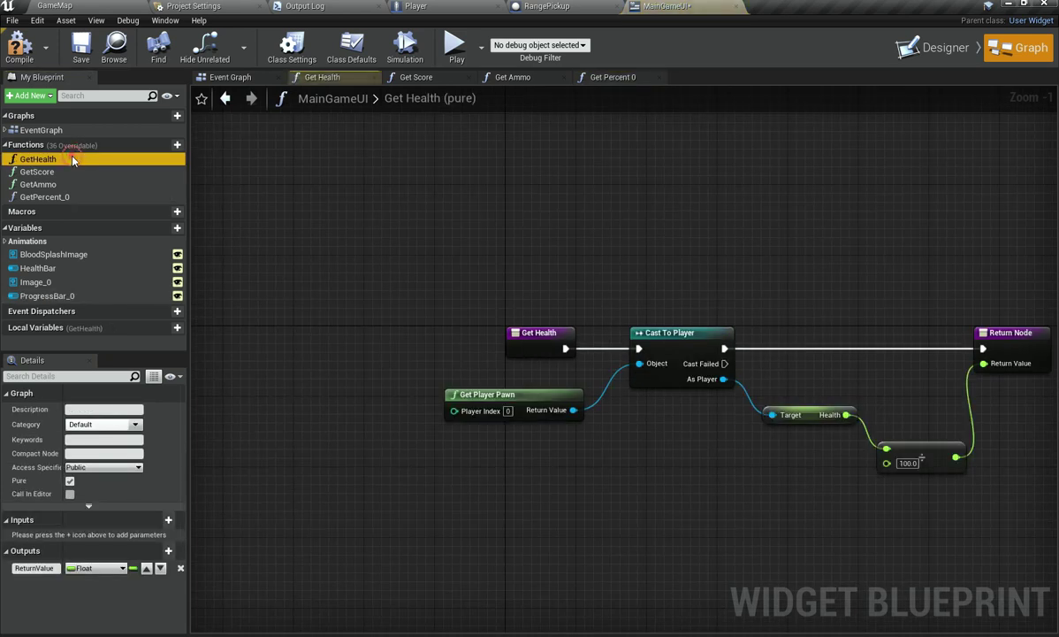
{"action": "left_click_drag", "start_coordinate": [445, 230], "coordinate": [756, 493]}
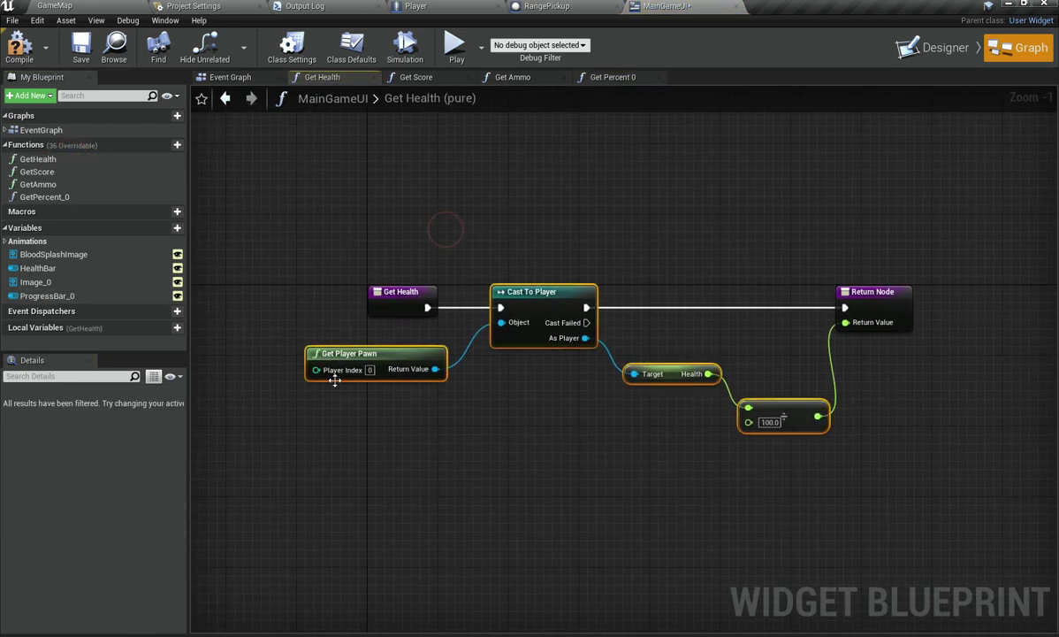
{"action": "left_click", "coordinate": [584, 78]}
Step: Move the Return Node far to the right of the Get Percent 0 entry node and rename the function GetTime
{"action": "left_click", "coordinate": [500, 259]}
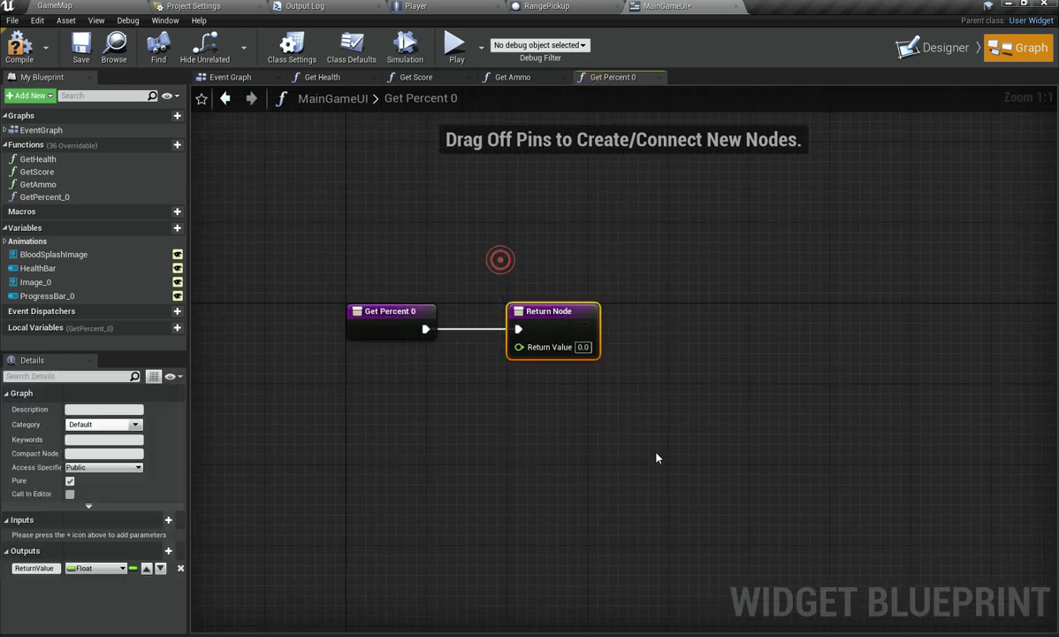
{"action": "key", "text": "Right"}
{"action": "key", "text": "Right"}
{"action": "key", "text": "Right"}
{"action": "key", "text": "Right"}
{"action": "key", "text": "Right"}
{"action": "key", "text": "Right"}
{"action": "key", "text": "Right"}
{"action": "key", "text": "Right"}
{"action": "key", "text": "Right"}
{"action": "key", "text": "Right"}
{"action": "key", "text": "Right"}
{"action": "key", "text": "Right"}
{"action": "key", "text": "Right"}
{"action": "key", "text": "Right"}
{"action": "key", "text": "Right"}
{"action": "key", "text": "Right"}
{"action": "key", "text": "Right"}
{"action": "key", "text": "Right"}
{"action": "key", "text": "Right"}
{"action": "key", "text": "Right"}
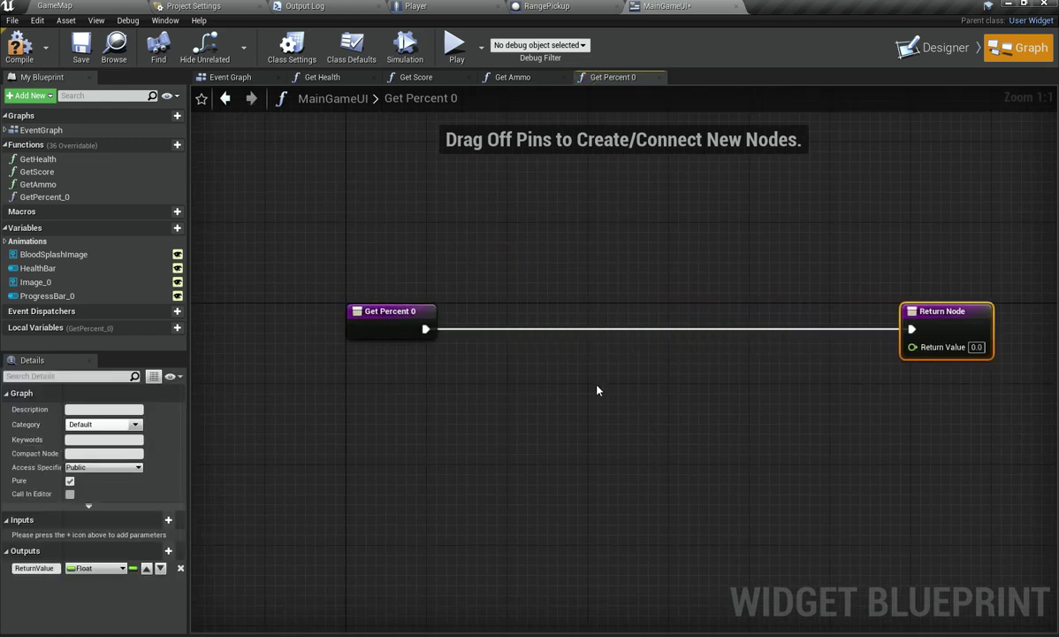
{"action": "left_click", "coordinate": [109, 196]}
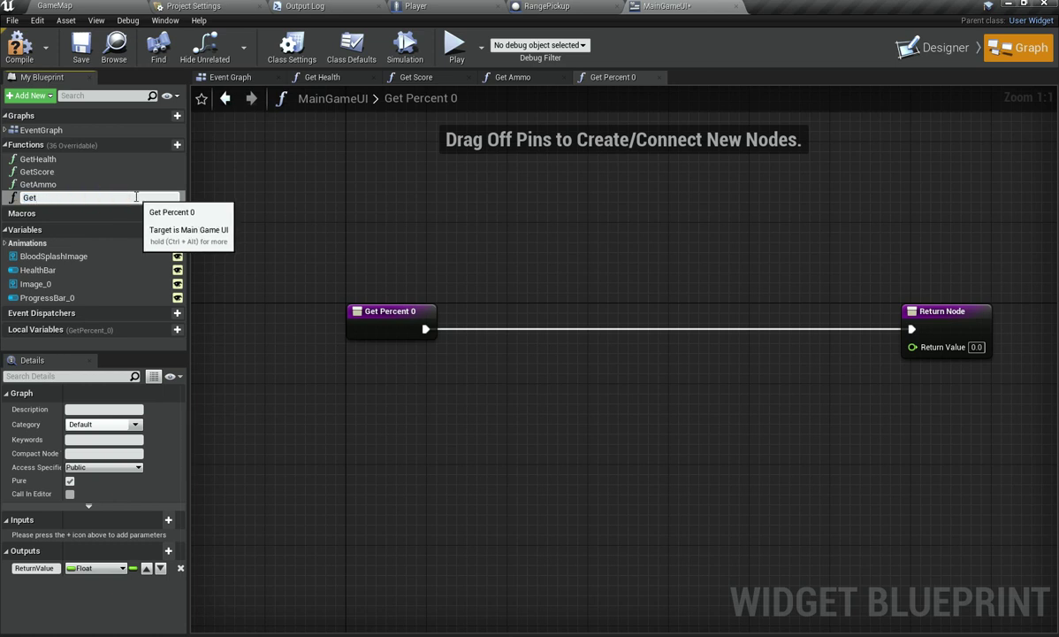
{"action": "key", "text": "Return"}
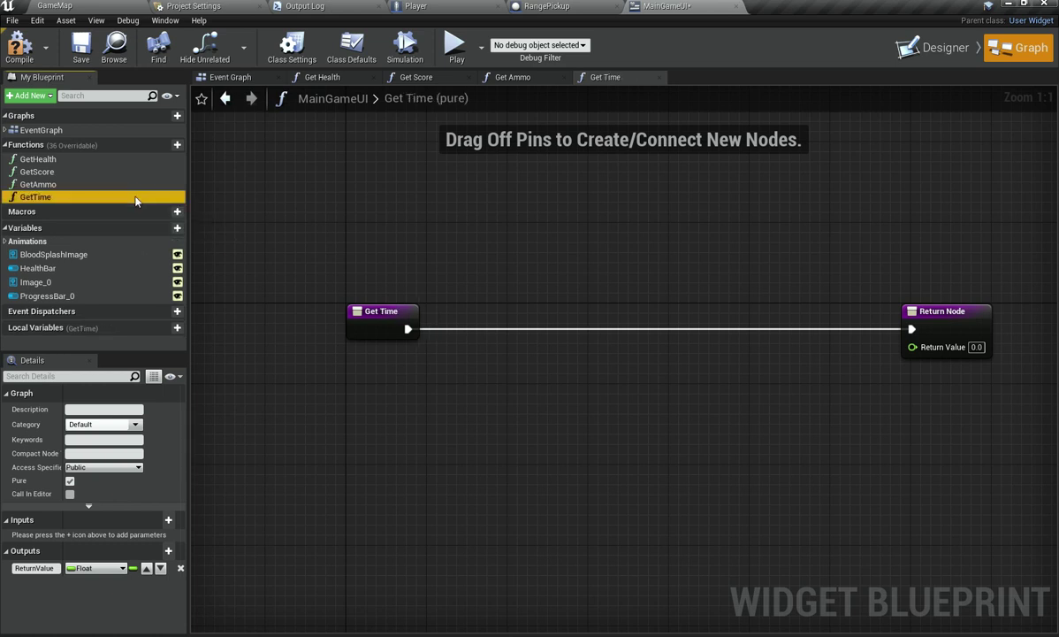
Step: Paste the copied nodes between Get Time and the Return Node, and connect Get Time to Cast To Player
{"action": "left_click", "coordinate": [379, 390]}
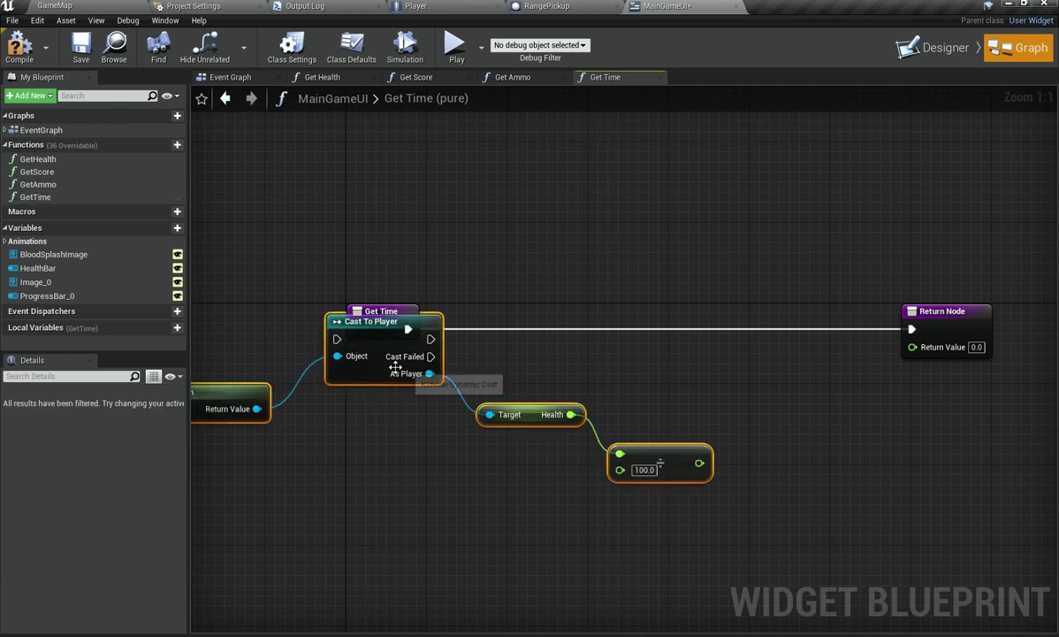
{"action": "left_click_drag", "start_coordinate": [395, 366], "coordinate": [519, 336]}
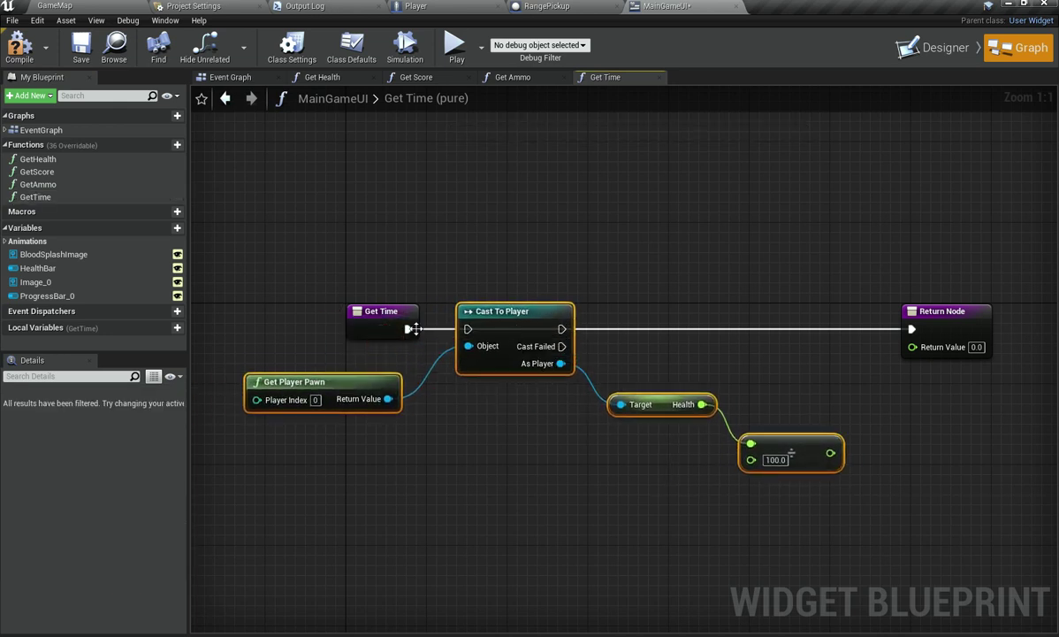
{"action": "left_click_drag", "start_coordinate": [409, 329], "coordinate": [472, 332]}
{"action": "right_click_drag", "start_coordinate": [731, 472], "coordinate": [563, 477]}
{"action": "left_click", "coordinate": [563, 491]}
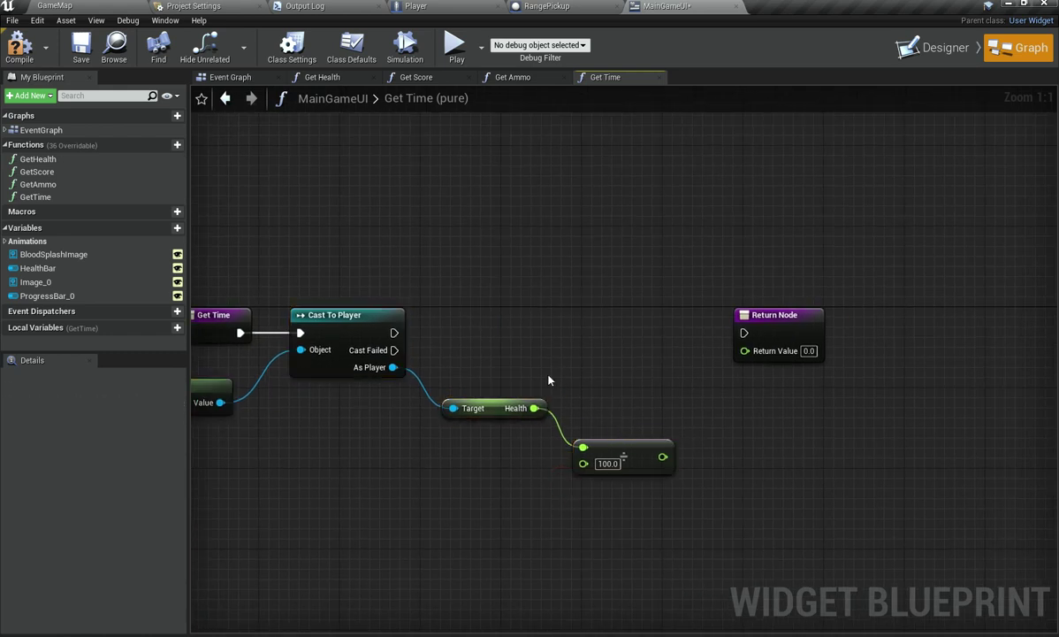
Step: Set the divisor of the pasted division node to 5.0
{"action": "left_click_drag", "start_coordinate": [626, 489], "coordinate": [646, 440]}
{"action": "left_click", "coordinate": [608, 464]}
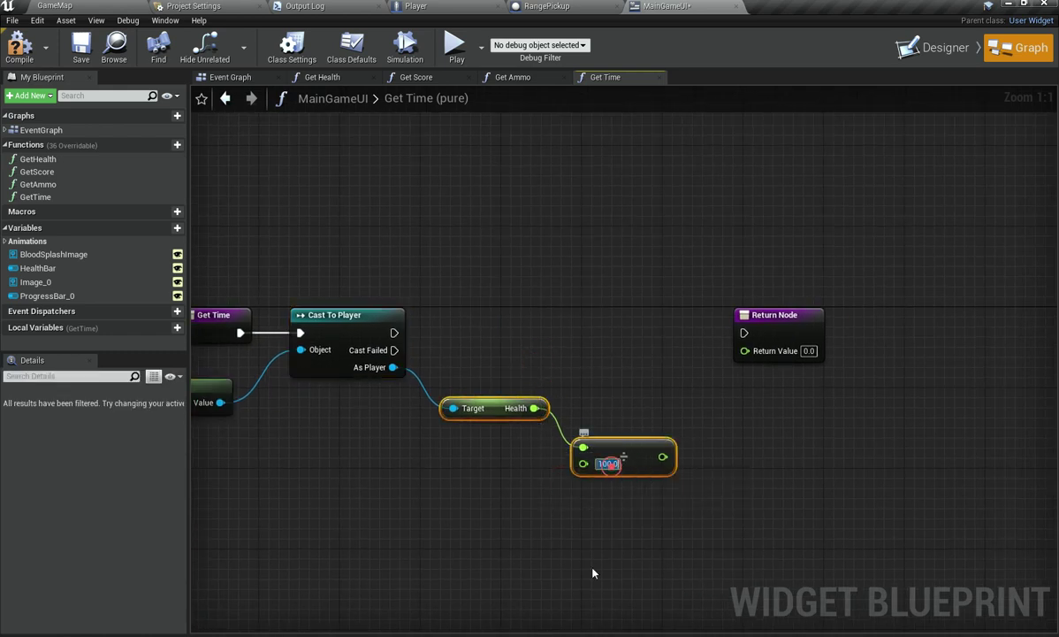
{"action": "left_click", "coordinate": [586, 610]}
{"action": "left_click_drag", "start_coordinate": [455, 360], "coordinate": [493, 414]}
{"action": "key", "text": "Delete"}
{"action": "left_click_drag", "start_coordinate": [394, 366], "coordinate": [432, 404]}
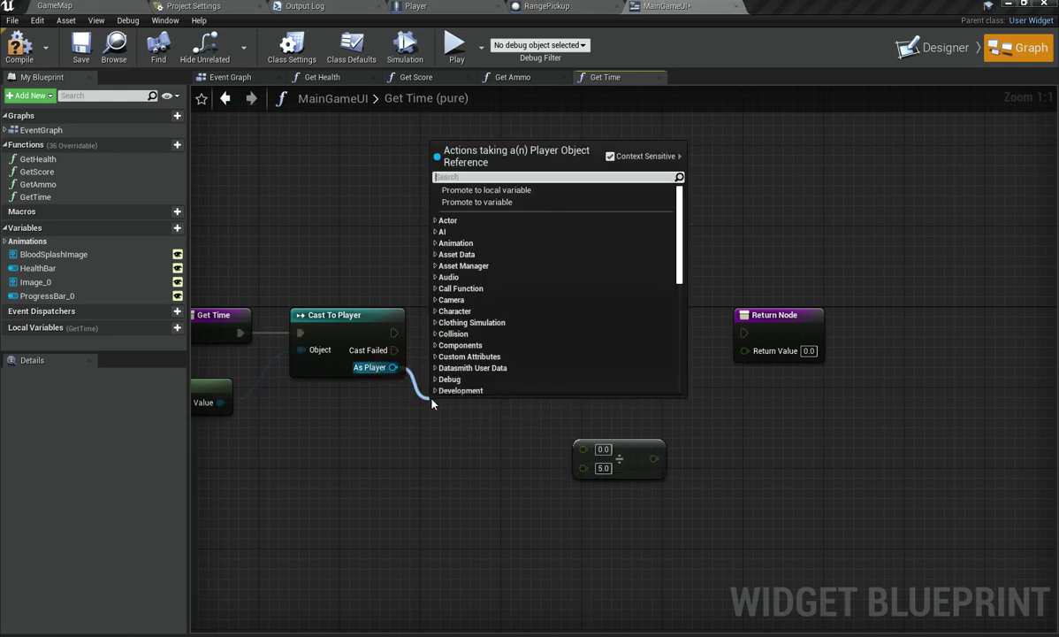
{"action": "scroll", "coordinate": [432, 403], "scroll_direction": "down", "scroll_amount": 15}
{"action": "key", "text": "ctrl+z"}
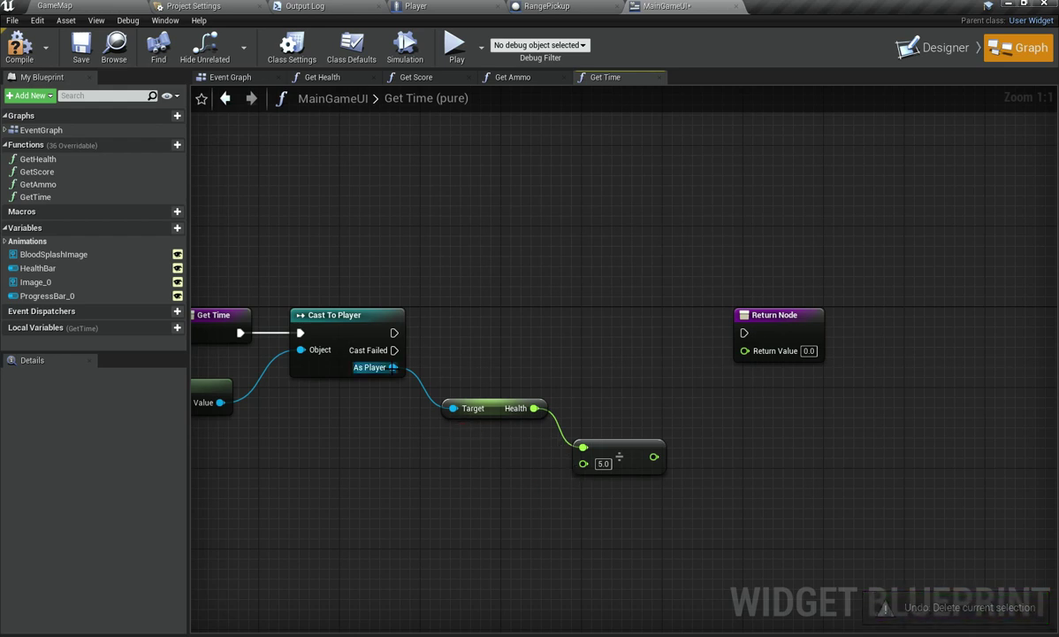
Step: Replace the Health getter with a Range Timer getter taken from Cast To Player's As Player output
{"action": "left_click_drag", "start_coordinate": [462, 365], "coordinate": [487, 433]}
{"action": "key", "text": "Delete"}
{"action": "left_click", "coordinate": [544, 5]}
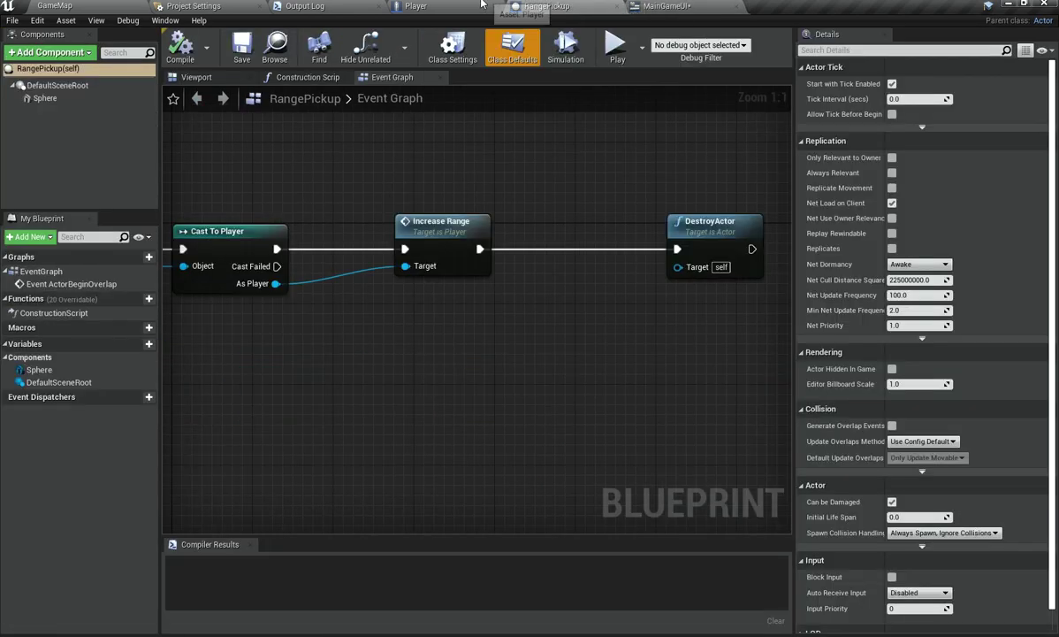
{"action": "left_click", "coordinate": [464, 6]}
{"action": "left_click", "coordinate": [634, 5]}
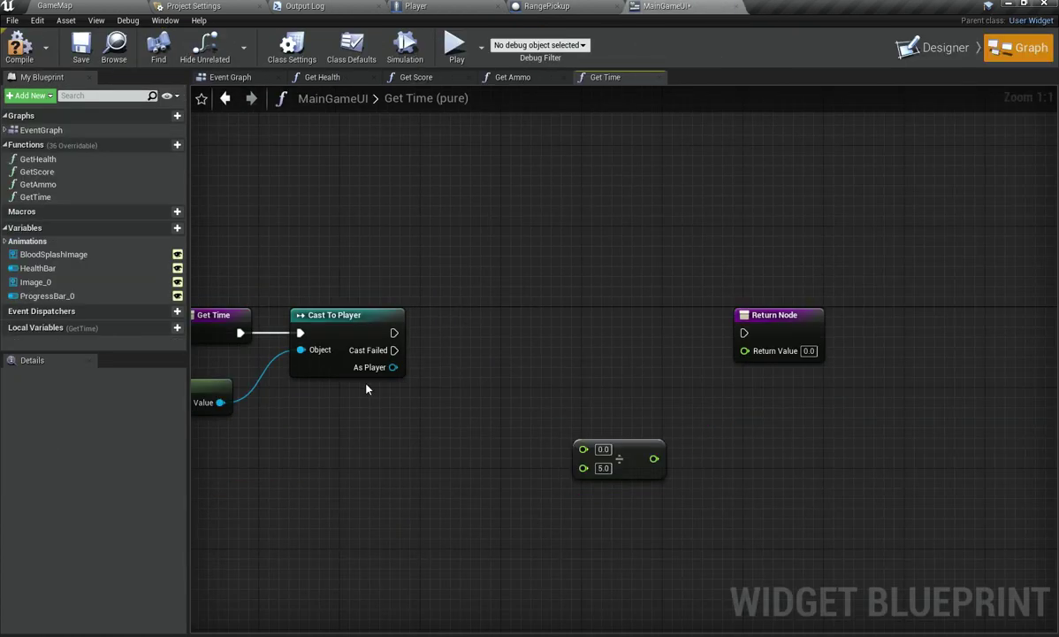
{"action": "left_click_drag", "start_coordinate": [408, 393], "coordinate": [410, 395]}
{"action": "type", "text": "range"}
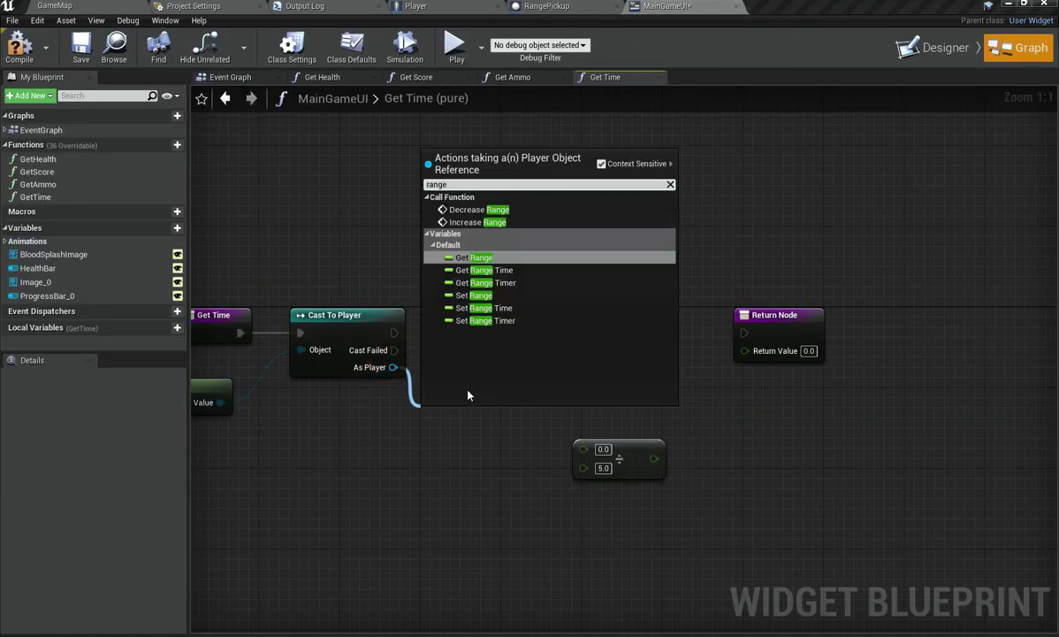
{"action": "key", "text": "Down"}
{"action": "key", "text": "Down"}
{"action": "key", "text": "Return"}
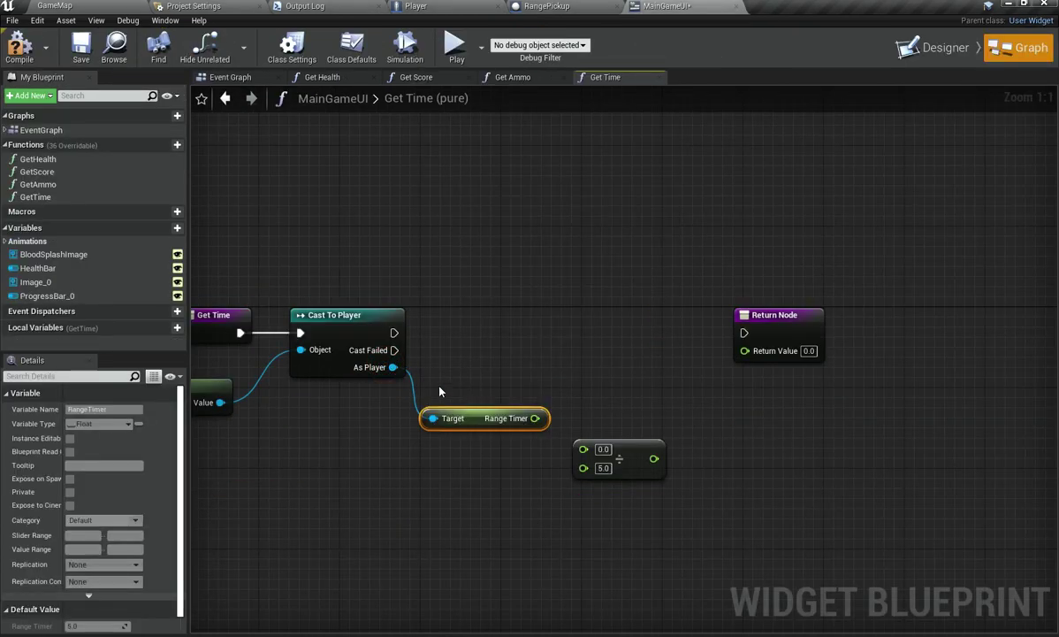
Step: Add a Range Time getter from Cast To Player's As Player output, below the Range Timer getter
{"action": "left_click_drag", "start_coordinate": [394, 366], "coordinate": [386, 475]}
{"action": "type", "text": "rang"}
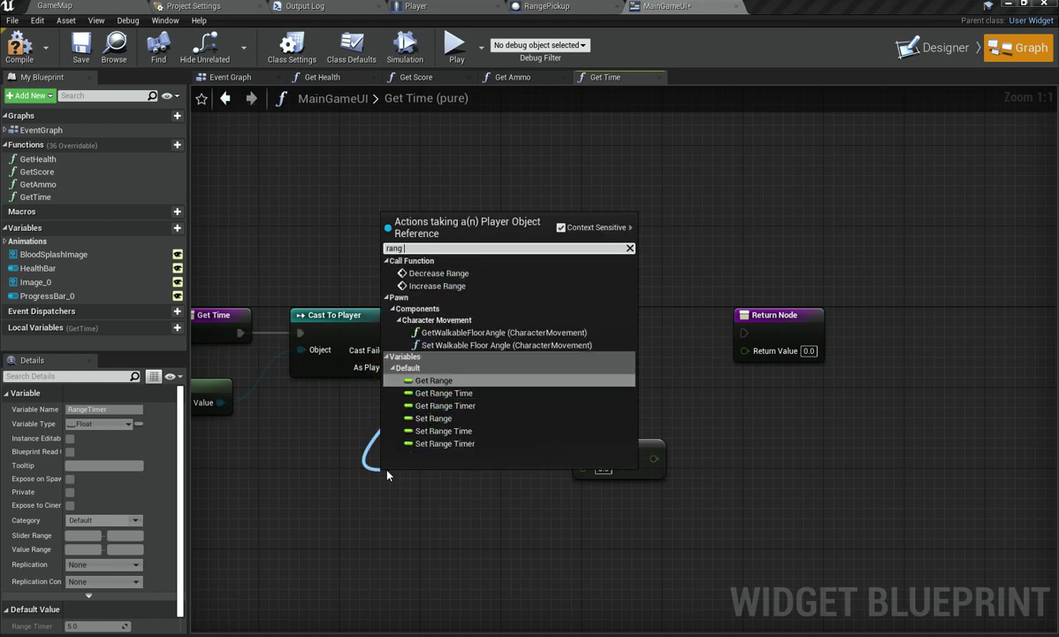
{"action": "type", "text": "e time"}
{"action": "key", "text": "Return"}
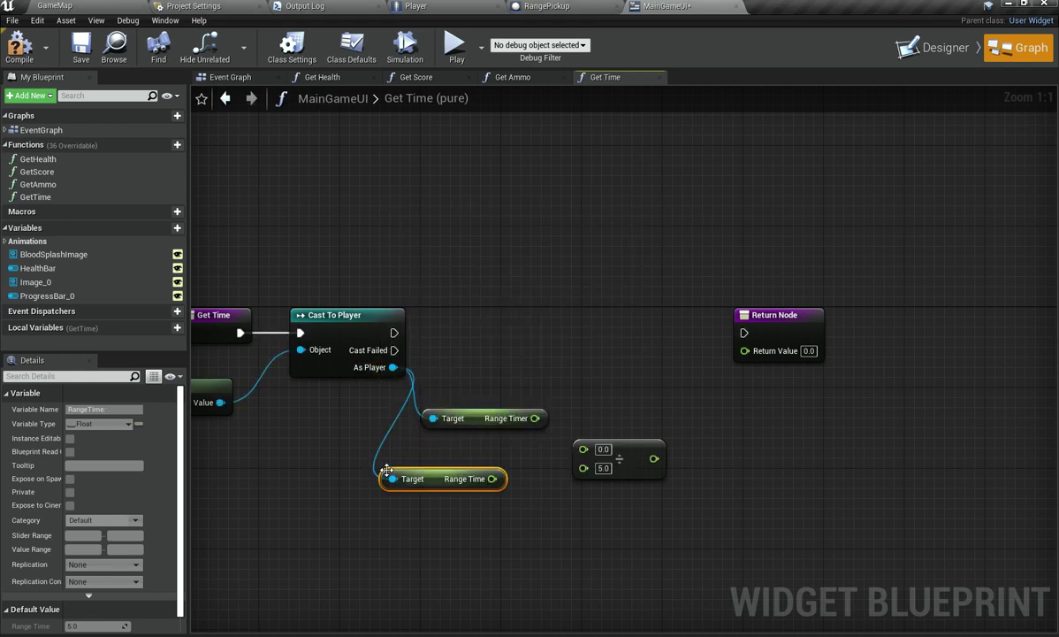
Step: Divide Range Timer by Range Time, feed the result into Return Value, and link Cast To Player's execution to the Return Node
{"action": "left_click_drag", "start_coordinate": [430, 478], "coordinate": [476, 492]}
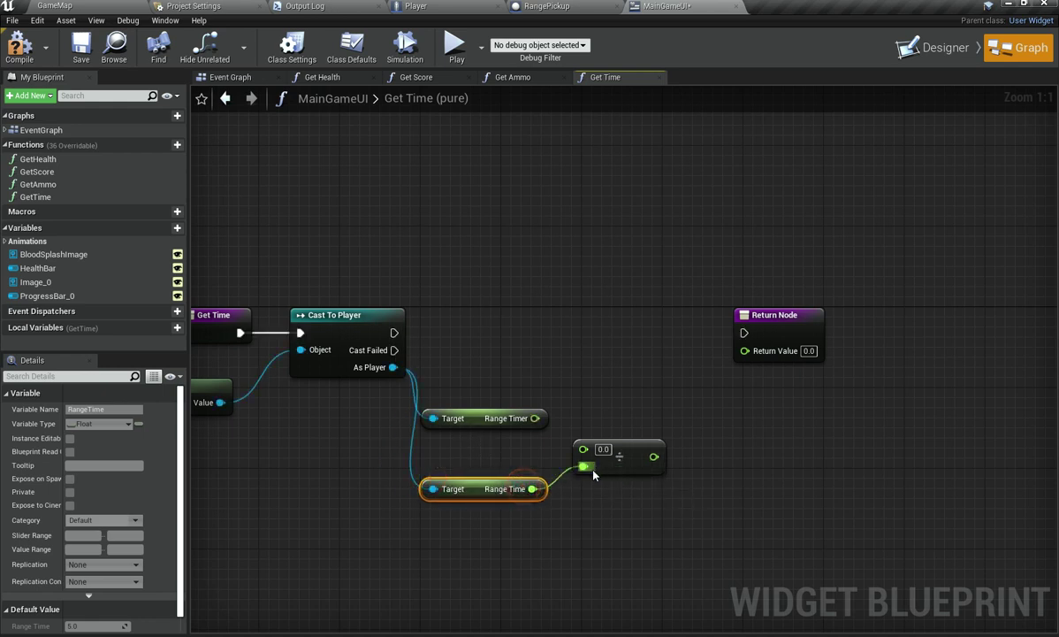
{"action": "left_click_drag", "start_coordinate": [535, 418], "coordinate": [745, 350]}
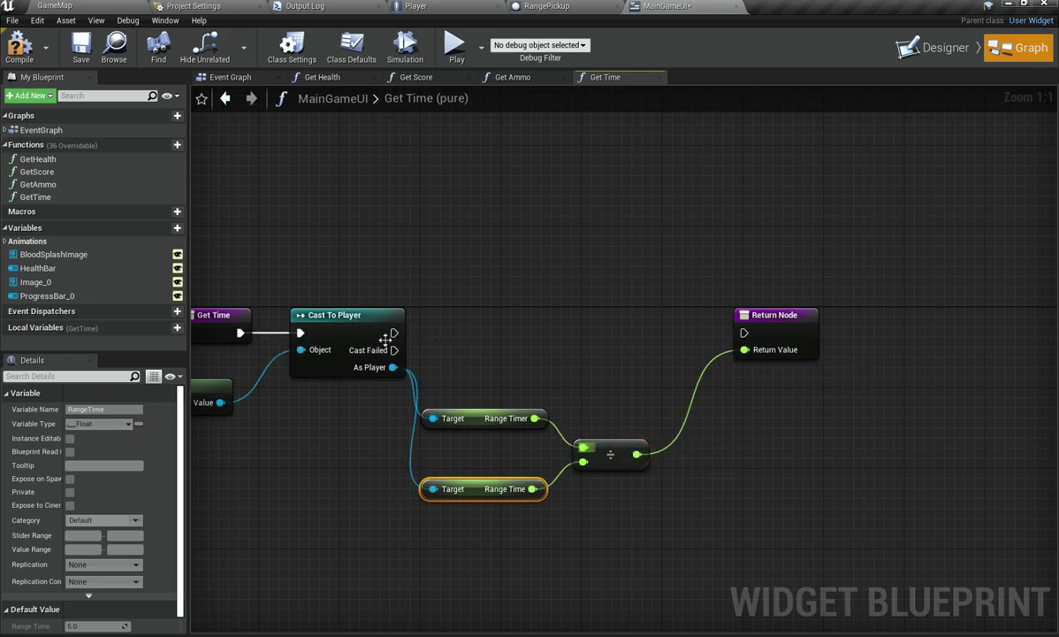
{"action": "left_click_drag", "start_coordinate": [394, 332], "coordinate": [745, 332]}
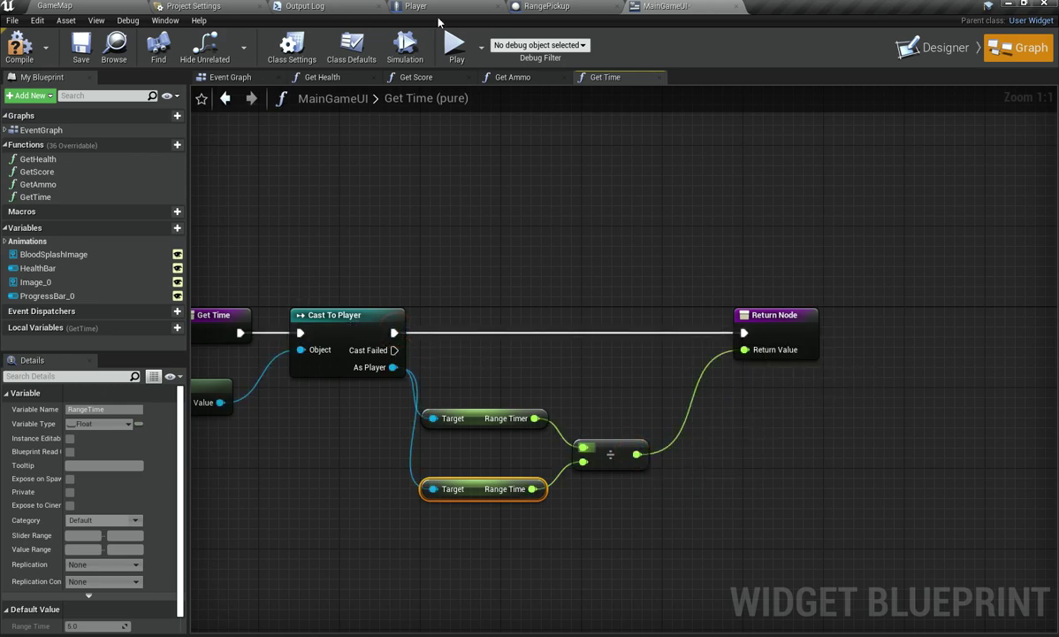
Step: Play-test the game in a preview window to check the range progress bar
{"action": "left_click", "coordinate": [455, 46]}
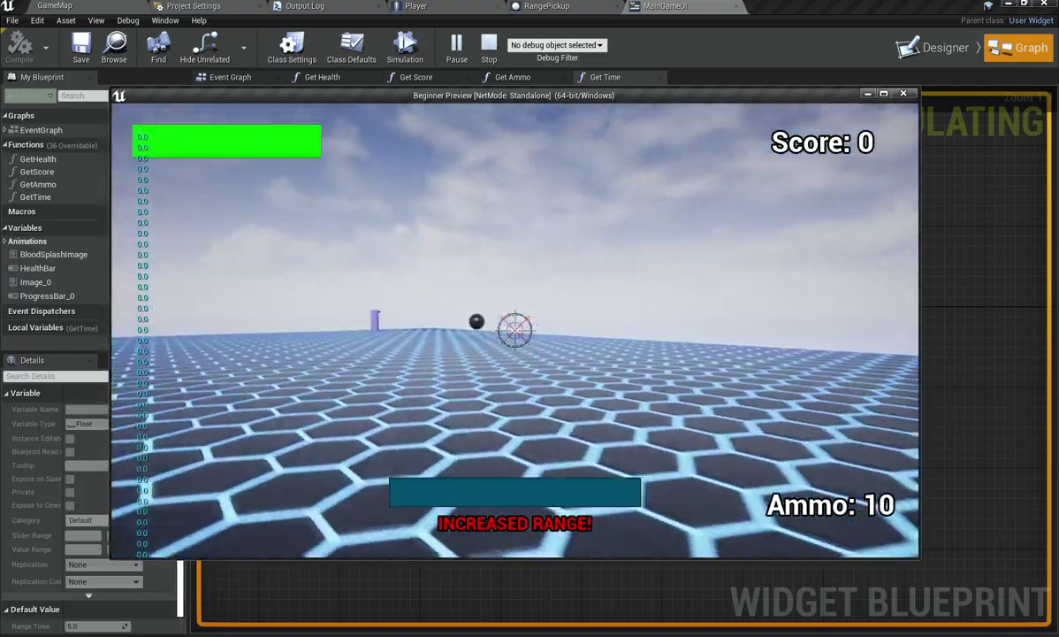
{"action": "key", "text": "Escape"}
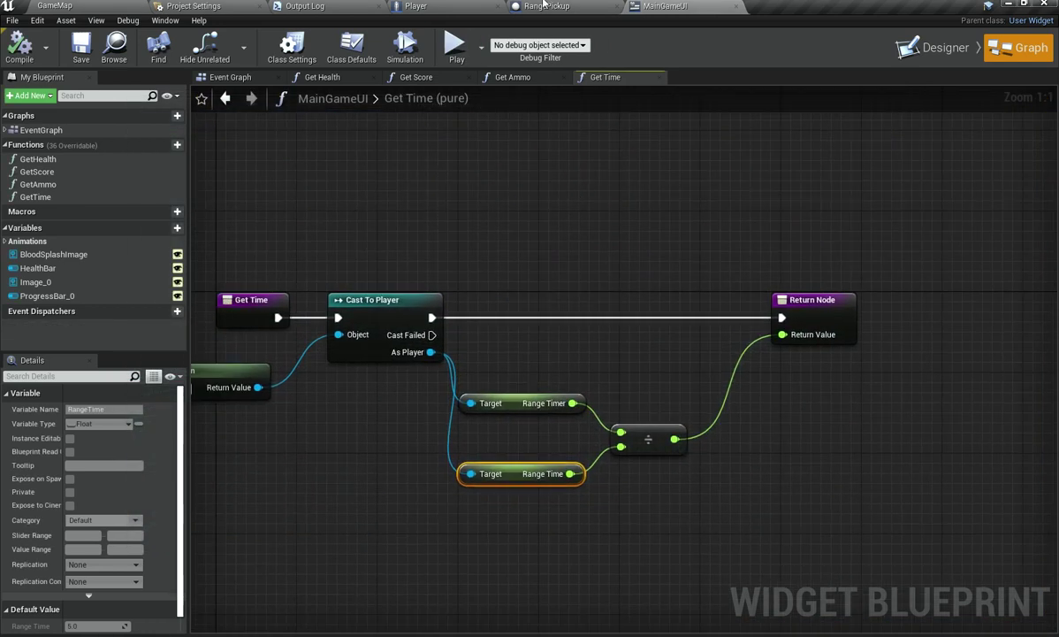
Step: Review the Range Timer nodes following Event Tick in the Player blueprint's event graph
{"action": "left_click", "coordinate": [545, 5]}
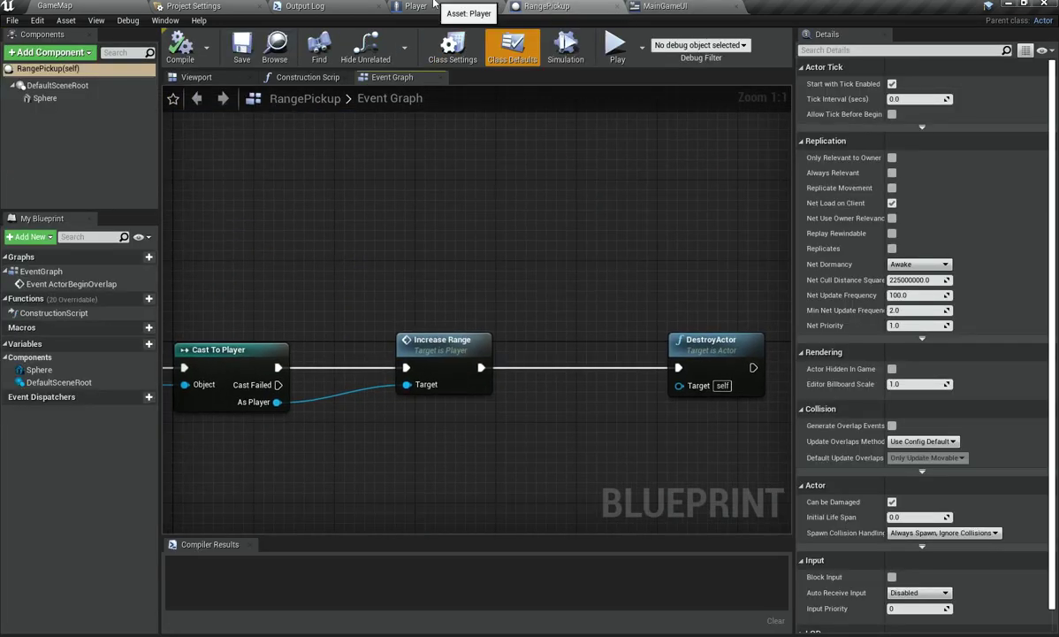
{"action": "left_click", "coordinate": [432, 6]}
{"action": "left_click", "coordinate": [663, 5]}
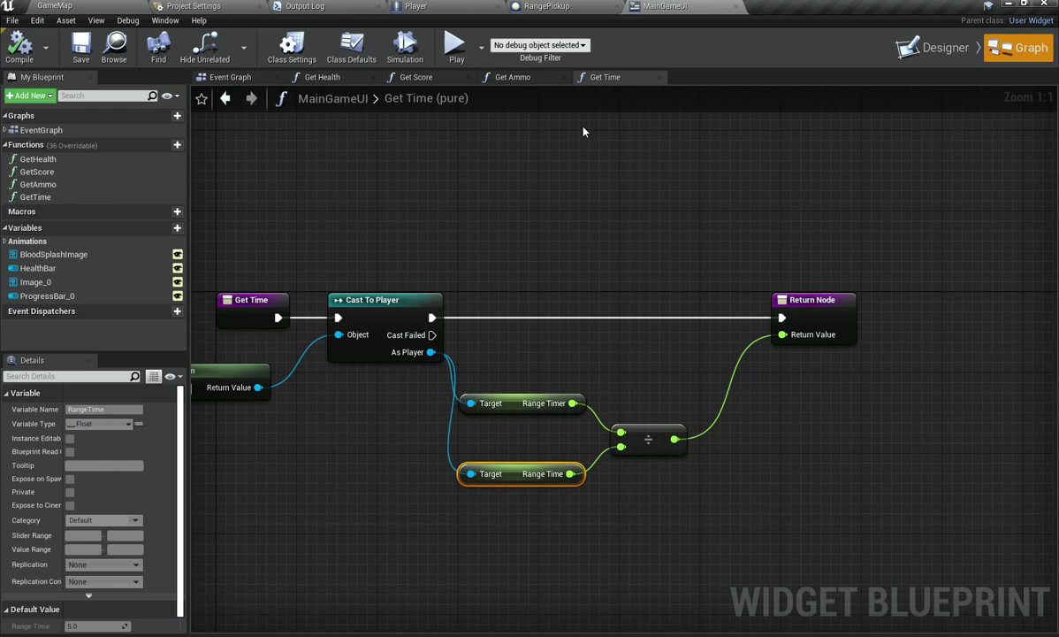
{"action": "right_click_drag", "start_coordinate": [622, 183], "coordinate": [653, 265]}
{"action": "left_click", "coordinate": [654, 266]}
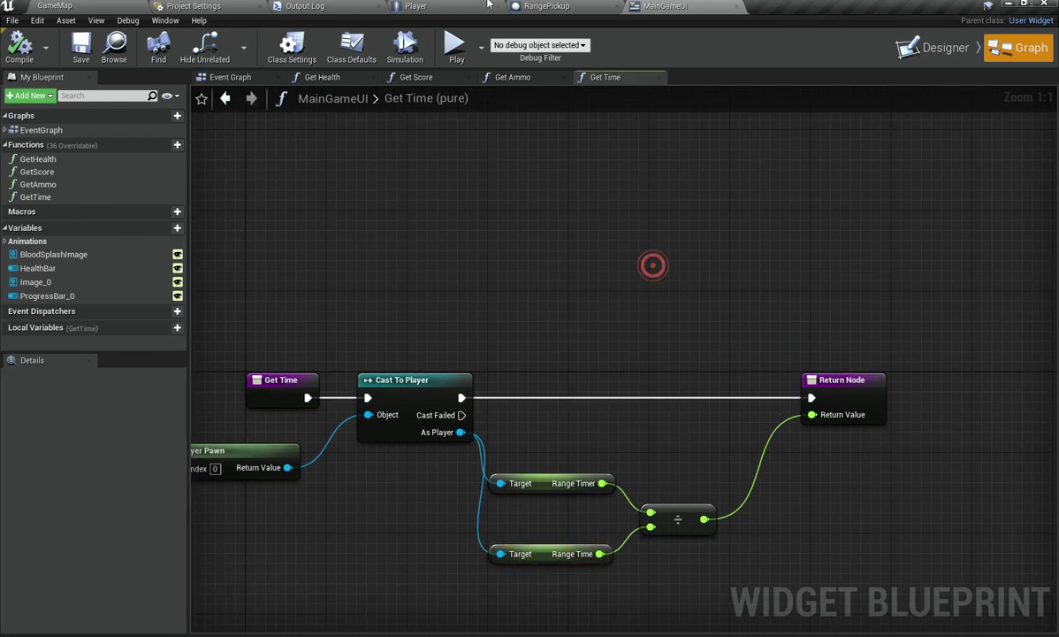
{"action": "left_click", "coordinate": [460, 3]}
{"action": "right_click_drag", "start_coordinate": [499, 406], "coordinate": [649, 274]}
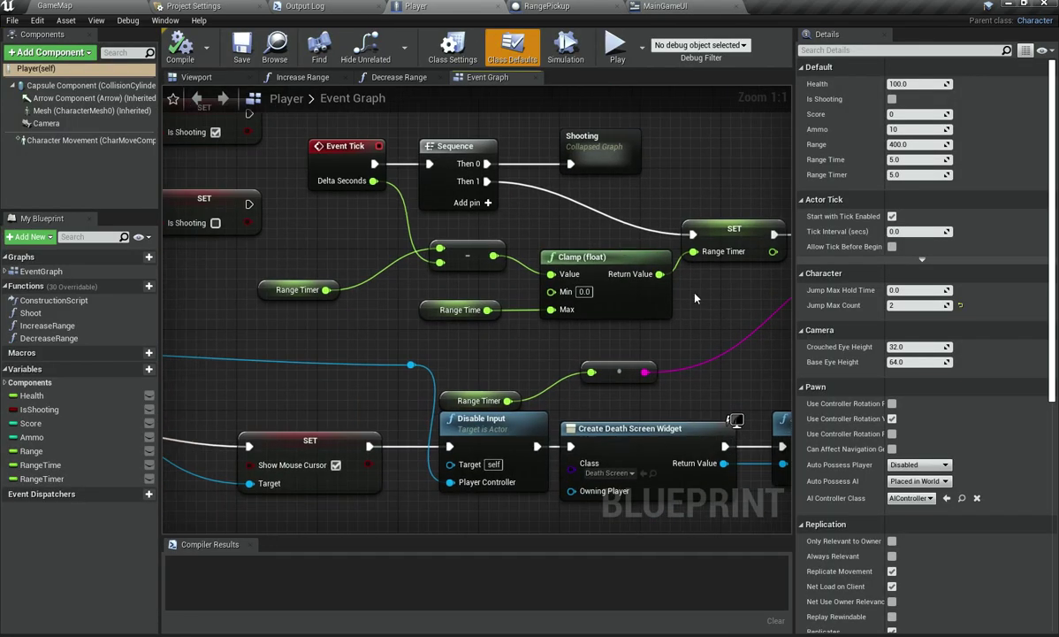
Step: Set the RangeTimer variable's default value to 0 and compile the Player blueprint
{"action": "left_click", "coordinate": [44, 464]}
{"action": "left_click", "coordinate": [69, 479]}
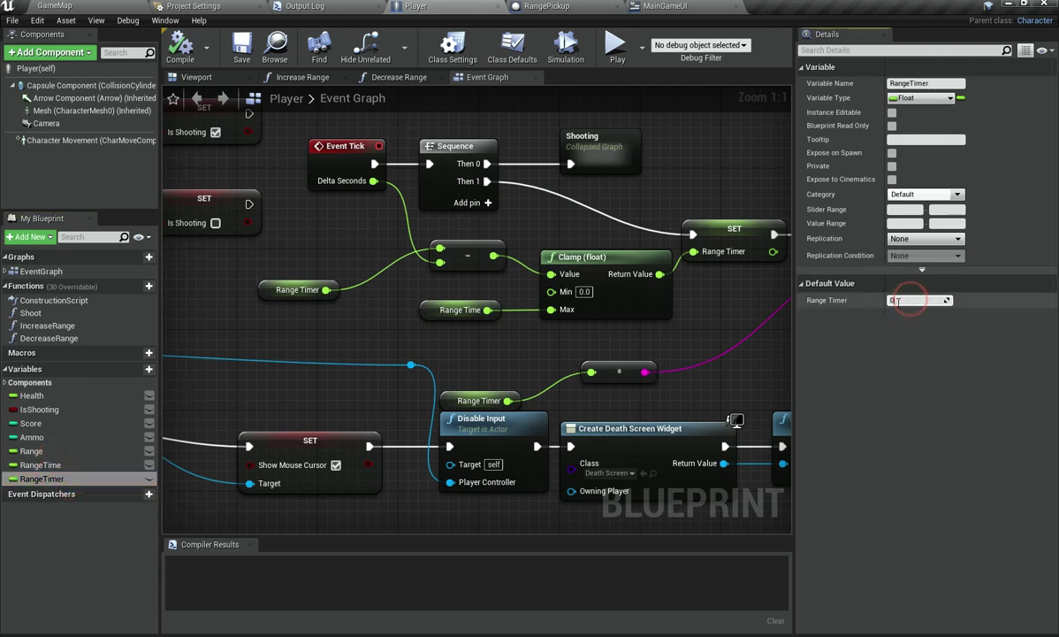
{"action": "left_click", "coordinate": [181, 51]}
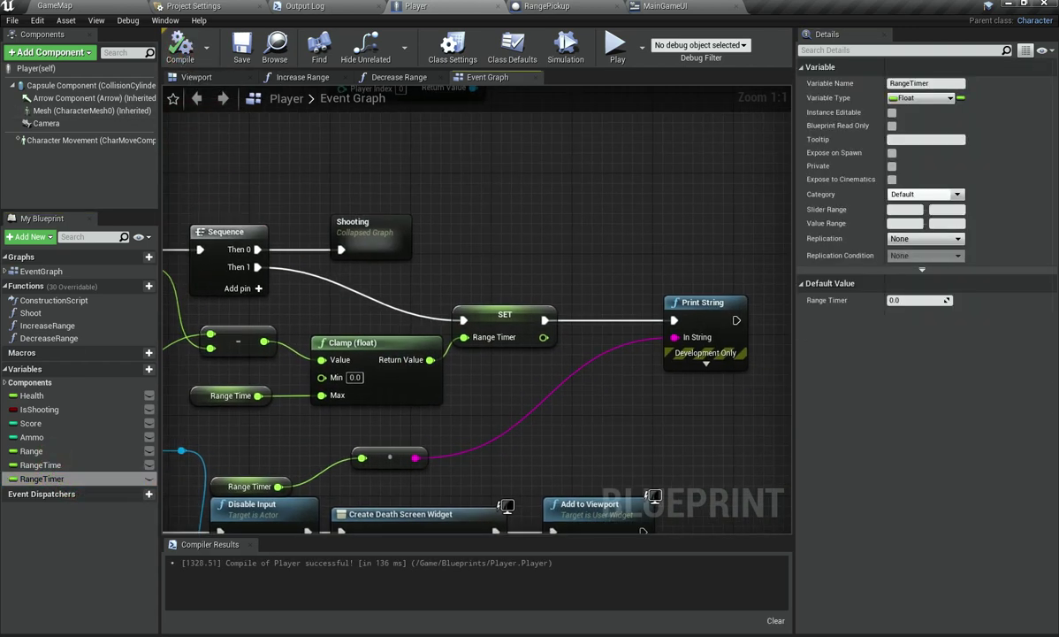
Step: Delete the Print String node and the Range Timer getter and string conversion feeding it, and recompile the Player blueprint
{"action": "right_click_drag", "start_coordinate": [602, 433], "coordinate": [785, 401]}
{"action": "right_click_drag", "start_coordinate": [304, 243], "coordinate": [177, 387]}
{"action": "right_click_drag", "start_coordinate": [518, 368], "coordinate": [380, 300]}
{"action": "left_click", "coordinate": [617, 306]}
{"action": "key", "text": "Delete"}
{"action": "right_click_drag", "start_coordinate": [555, 417], "coordinate": [719, 338]}
{"action": "left_click_drag", "start_coordinate": [453, 406], "coordinate": [453, 407]}
{"action": "key", "text": "Delete"}
{"action": "right_click_drag", "start_coordinate": [457, 404], "coordinate": [479, 475]}
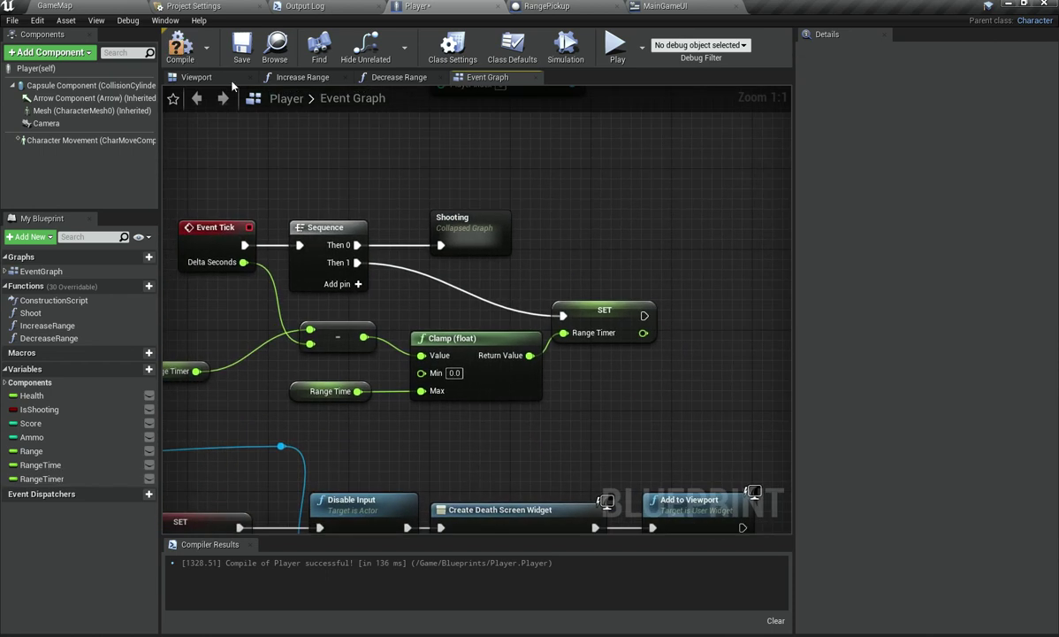
{"action": "left_click", "coordinate": [179, 41]}
Step: Open the IncreaseRange function and spread the Set Timer by Function Name and Range Time nodes apart to make room after Set Range
{"action": "right_click_drag", "start_coordinate": [341, 280], "coordinate": [582, 237]}
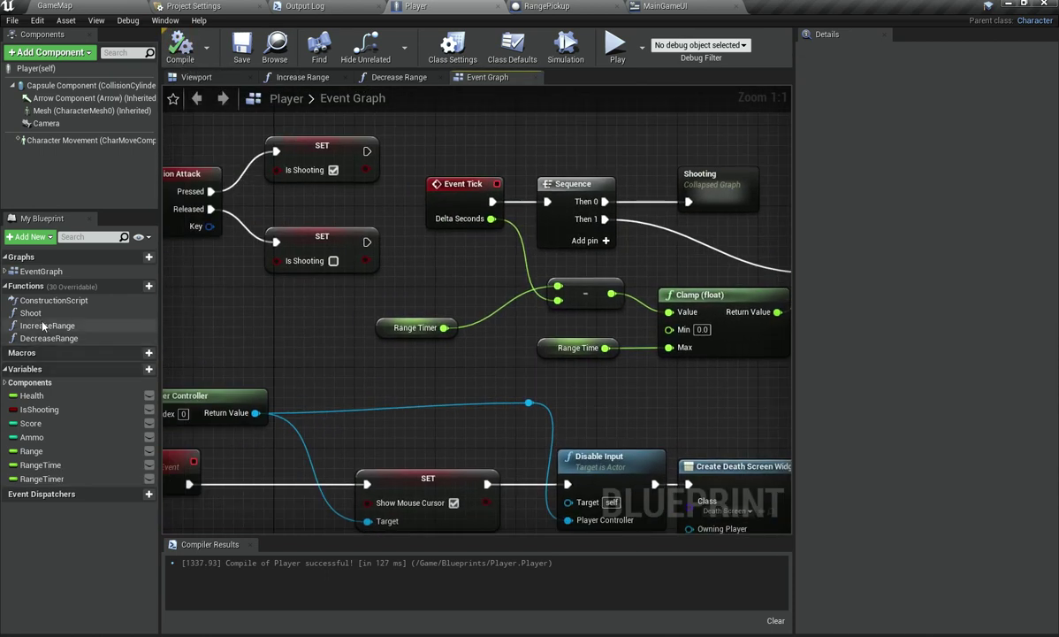
{"action": "double_click", "coordinate": [44, 324]}
{"action": "right_click_drag", "start_coordinate": [420, 382], "coordinate": [316, 387]}
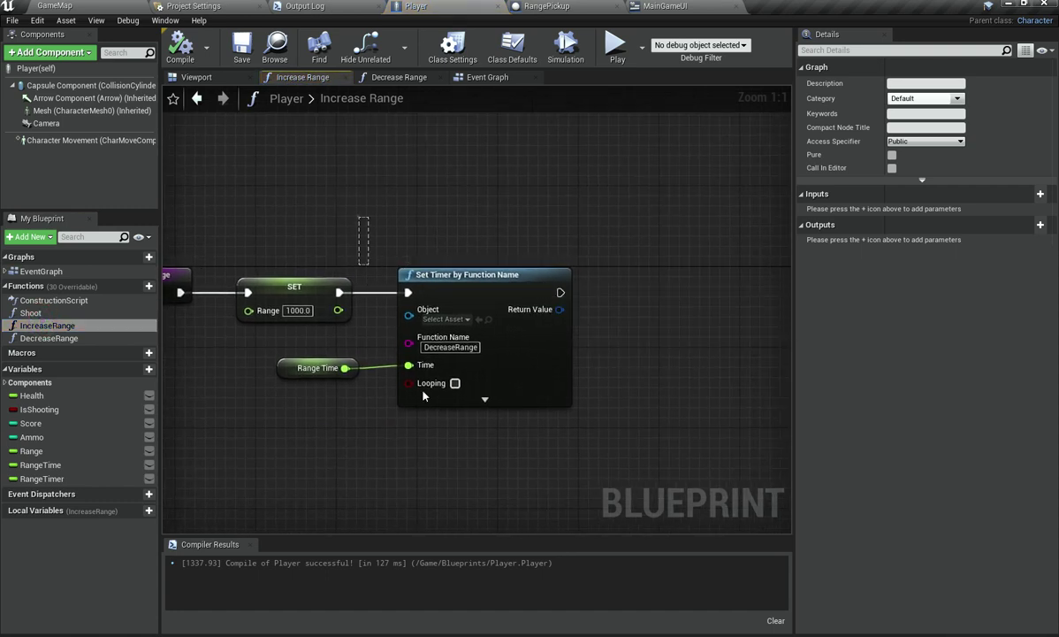
{"action": "left_click_drag", "start_coordinate": [424, 396], "coordinate": [575, 368]}
{"action": "left_click_drag", "start_coordinate": [427, 330], "coordinate": [508, 330]}
{"action": "left_click_drag", "start_coordinate": [405, 401], "coordinate": [345, 354]}
{"action": "key", "text": "Left"}
{"action": "key", "text": "Left"}
{"action": "key", "text": "Left"}
{"action": "key", "text": "Left"}
{"action": "key", "text": "Left"}
{"action": "key", "text": "Left"}
{"action": "key", "text": "Left"}
{"action": "key", "text": "Left"}
Step: Insert a Set Range Timer node between Set Range and Set Timer by Function Name, and feed Range Time into it
{"action": "left_click_drag", "start_coordinate": [340, 292], "coordinate": [369, 284]}
{"action": "type", "text": "rang"}
{"action": "key", "text": "Down"}
{"action": "key", "text": "Down"}
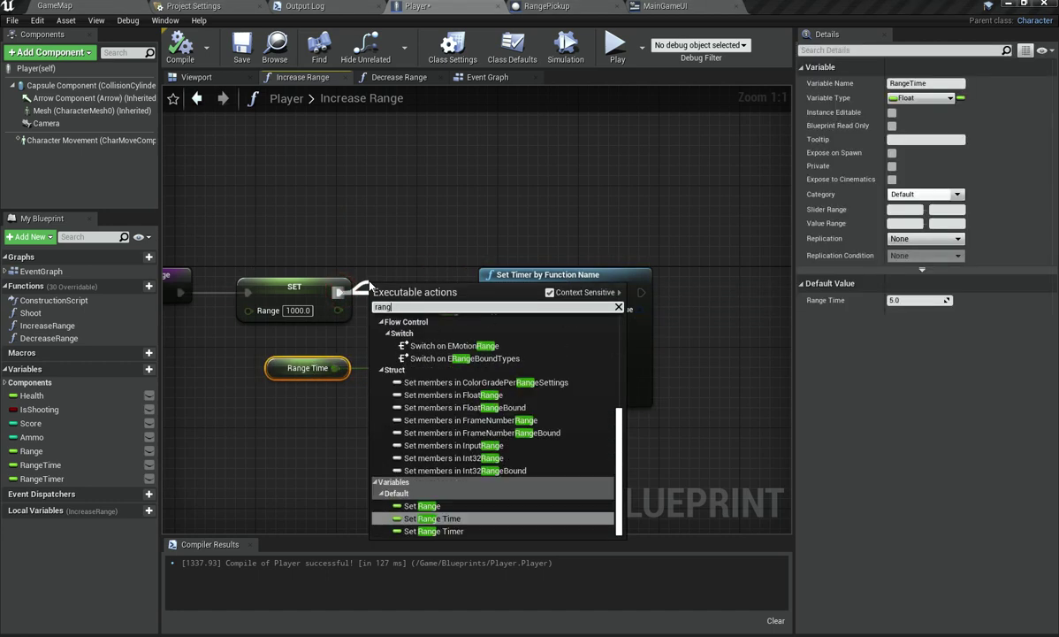
{"action": "key", "text": "Return"}
{"action": "left_click_drag", "start_coordinate": [657, 449], "coordinate": [657, 451]}
{"action": "key", "text": "Right"}
{"action": "left_click_drag", "start_coordinate": [506, 206], "coordinate": [603, 353]}
{"action": "key", "text": "Right"}
{"action": "key", "text": "Right"}
{"action": "key", "text": "Right"}
{"action": "key", "text": "Right"}
{"action": "key", "text": "Right"}
{"action": "key", "text": "Right"}
{"action": "key", "text": "Right"}
{"action": "left_click_drag", "start_coordinate": [334, 368], "coordinate": [399, 310]}
Step: Play-test the game by moving around, collecting pickups and shooting enemies to check the range progress bar, and stop the preview
{"action": "left_click", "coordinate": [622, 51]}
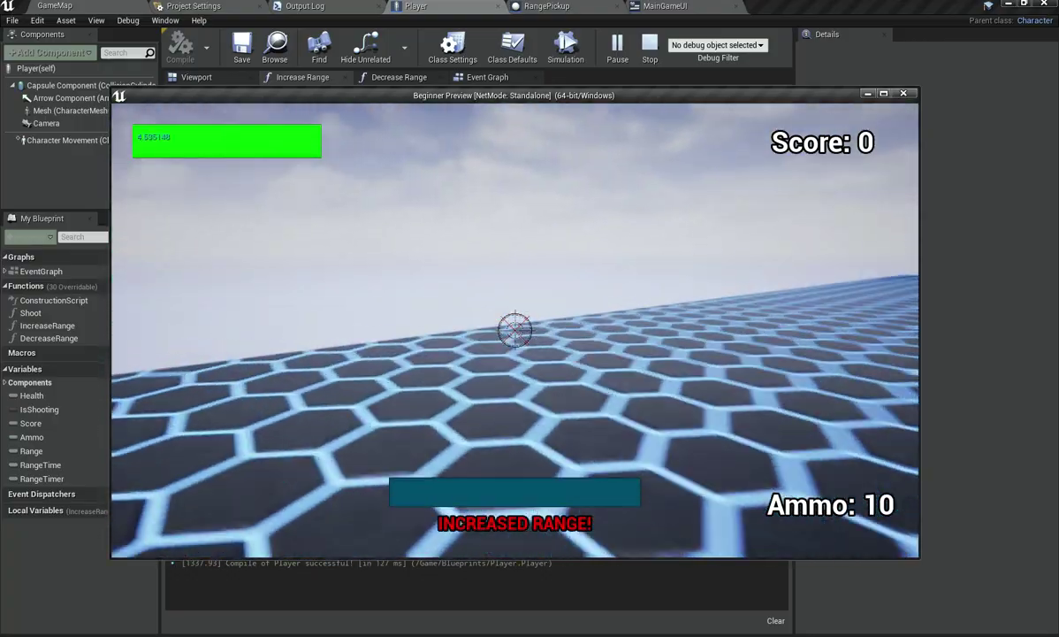
{"action": "key", "text": "w"}
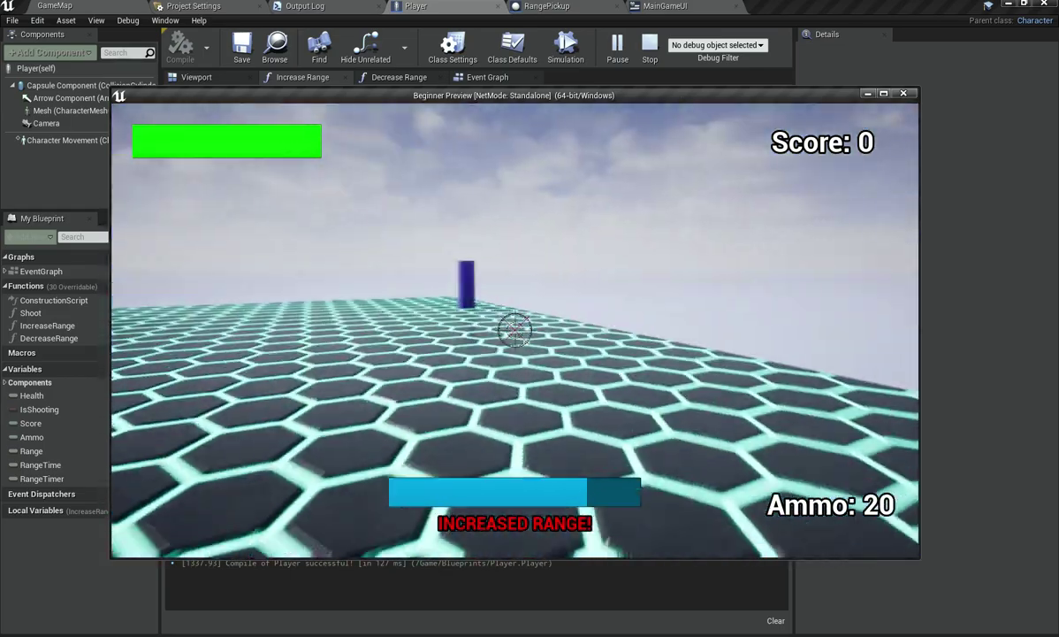
{"action": "key", "text": "w"}
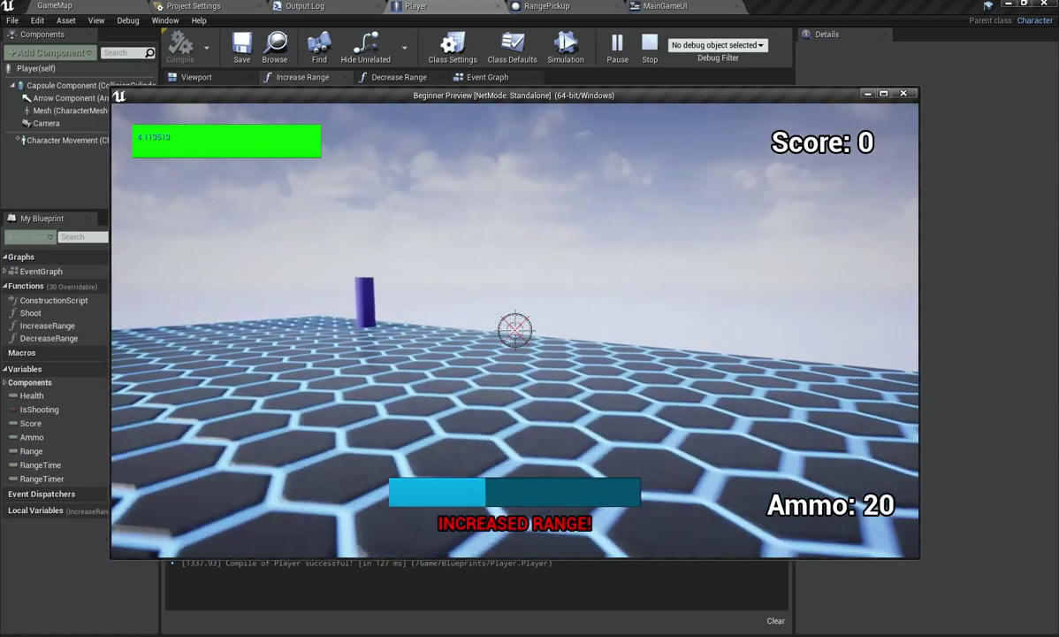
{"action": "left_click_drag", "start_coordinate": [515, 330], "coordinate": [515, 330]}
{"action": "left_click", "coordinate": [514, 330]}
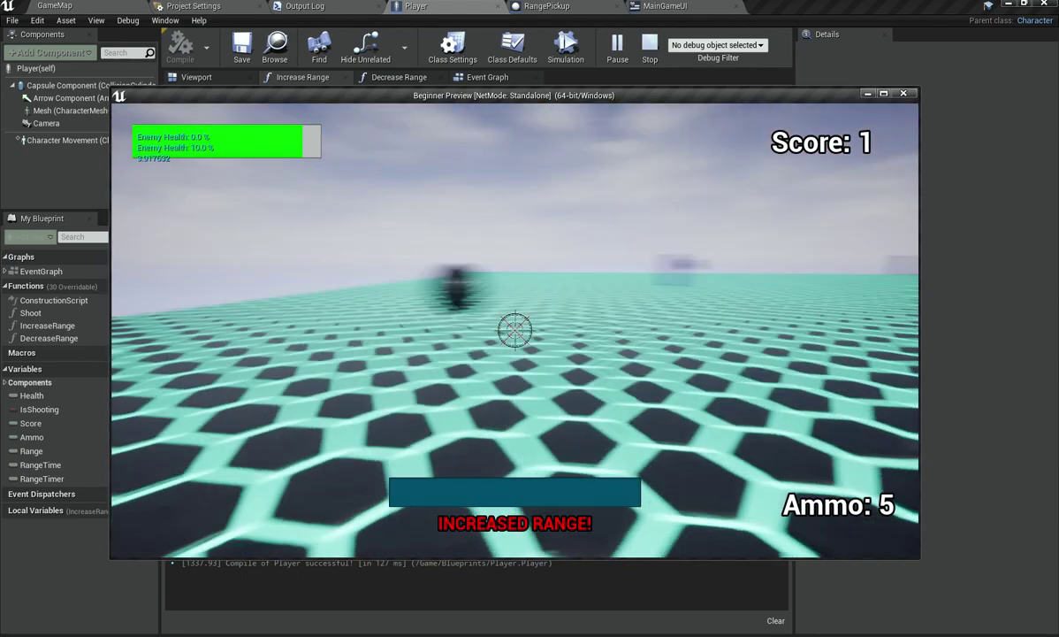
{"action": "key", "text": "Escape"}
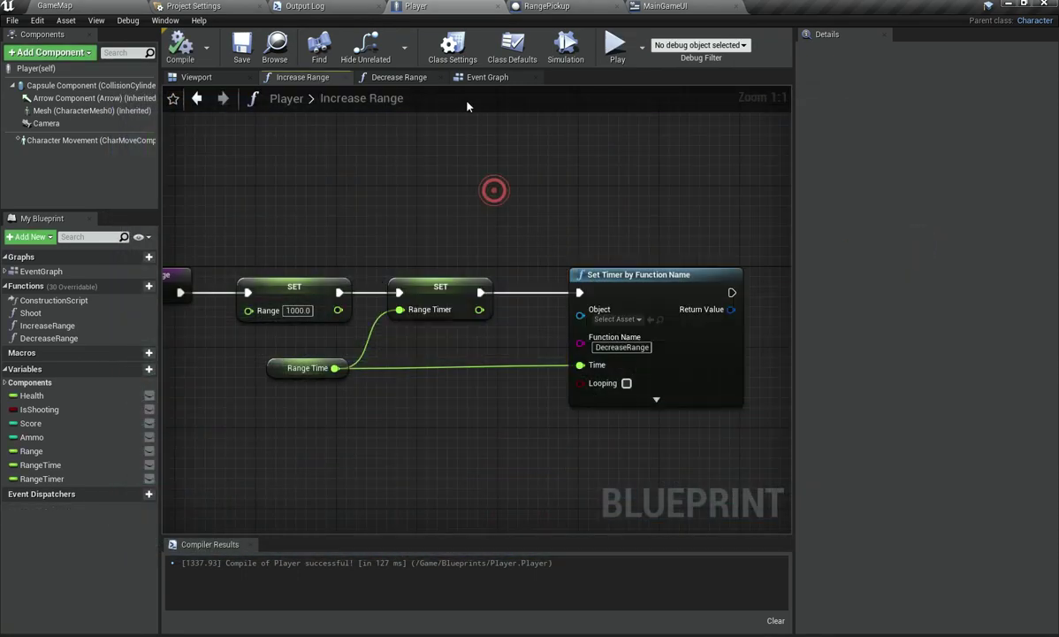
Step: Review the Player's Event Tick timer nodes and MainGameUI's progress bar layout and Get Time function
{"action": "left_click", "coordinate": [485, 78]}
{"action": "right_click_drag", "start_coordinate": [439, 181], "coordinate": [404, 347]}
{"action": "right_click_drag", "start_coordinate": [648, 308], "coordinate": [451, 273]}
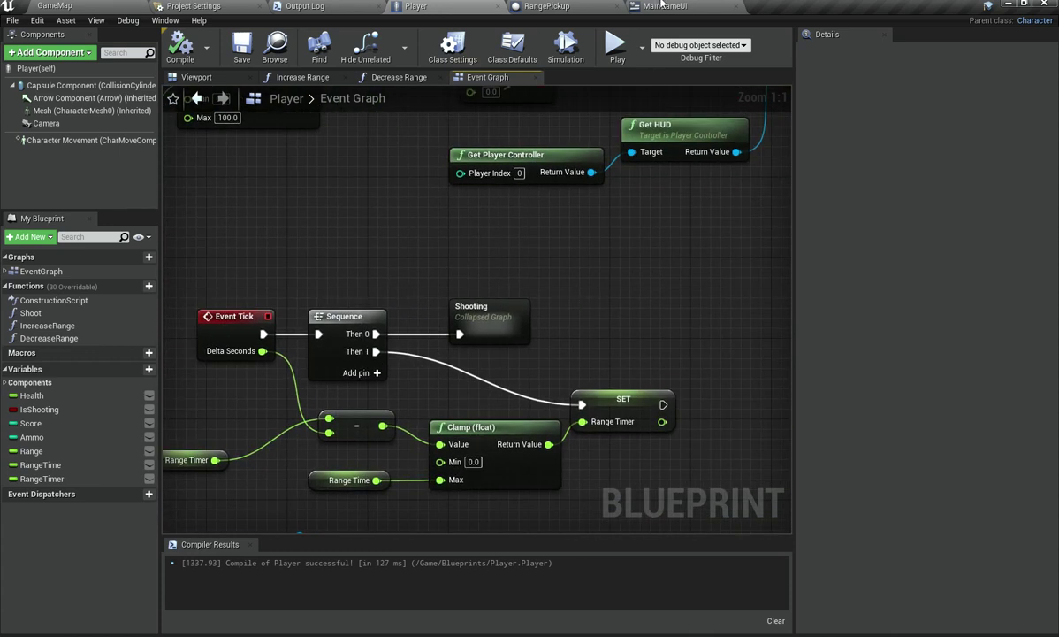
{"action": "left_click", "coordinate": [637, 6]}
{"action": "left_click", "coordinate": [574, 5]}
{"action": "left_click", "coordinate": [663, 6]}
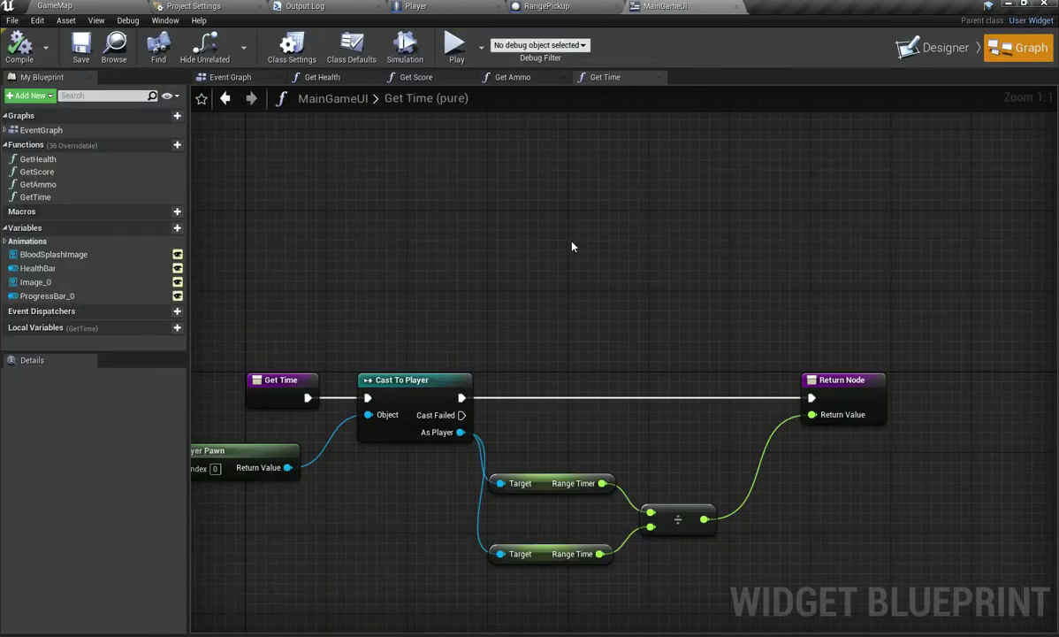
{"action": "left_click", "coordinate": [941, 47]}
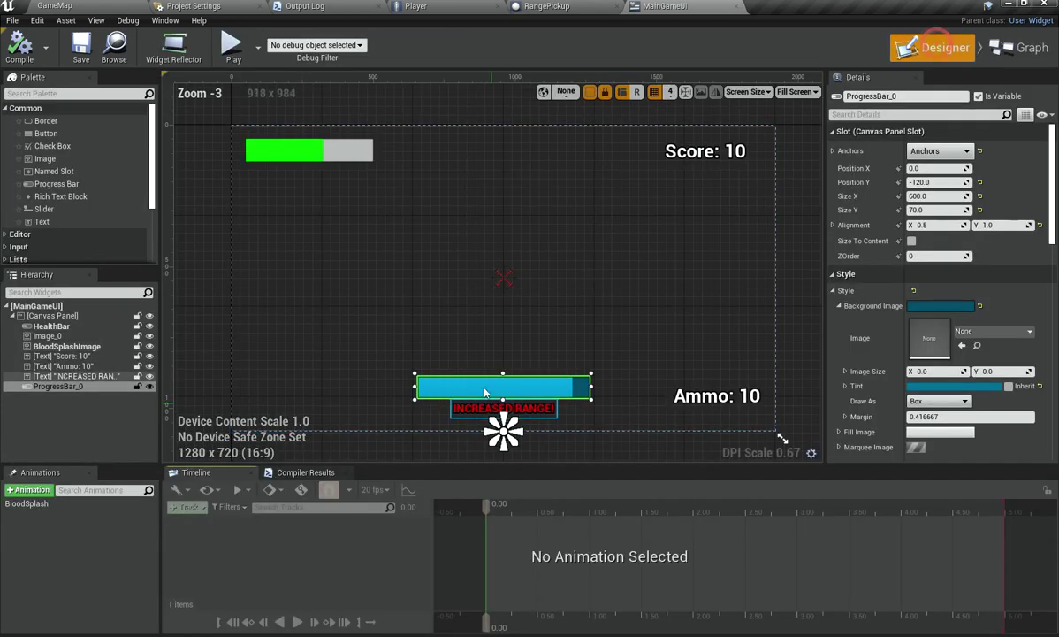
{"action": "left_click", "coordinate": [494, 335]}
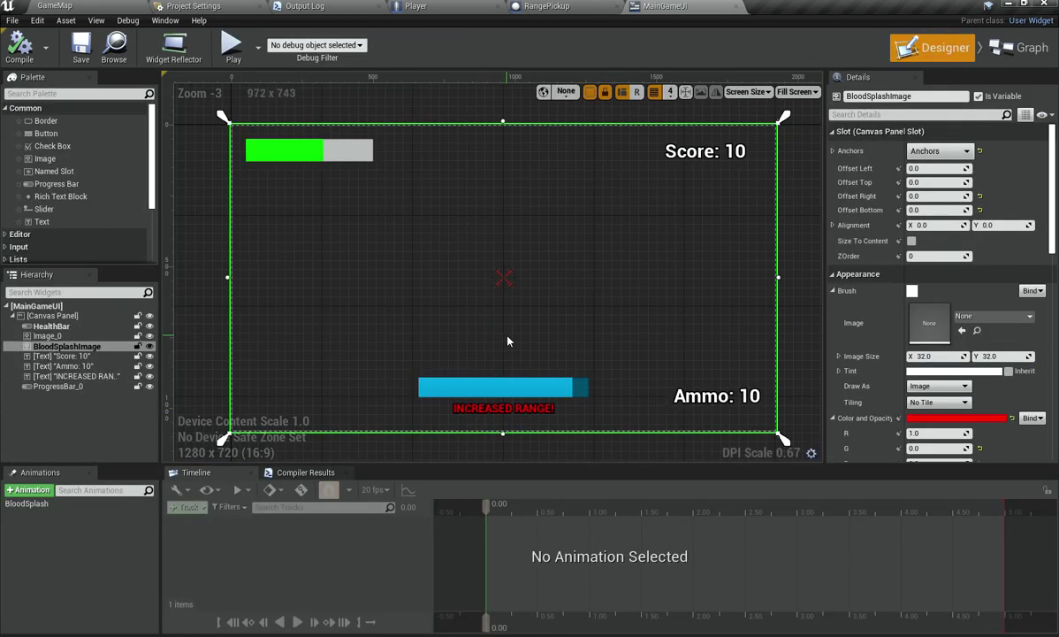
{"action": "right_click_drag", "start_coordinate": [506, 340], "coordinate": [384, 261]}
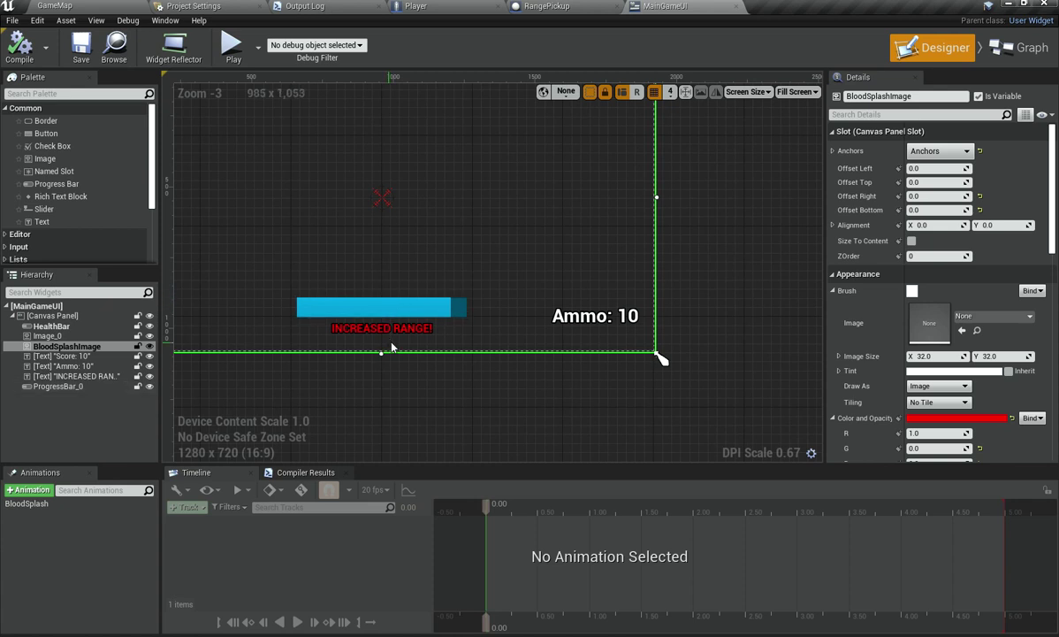
{"action": "left_click", "coordinate": [1019, 47]}
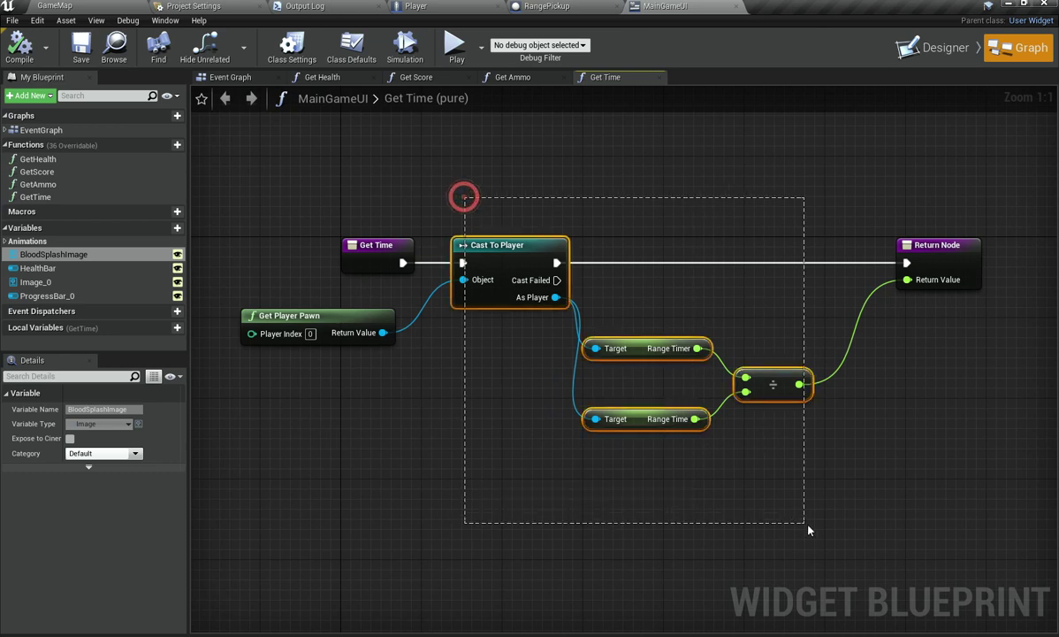
{"action": "left_click_drag", "start_coordinate": [775, 412], "coordinate": [656, 355]}
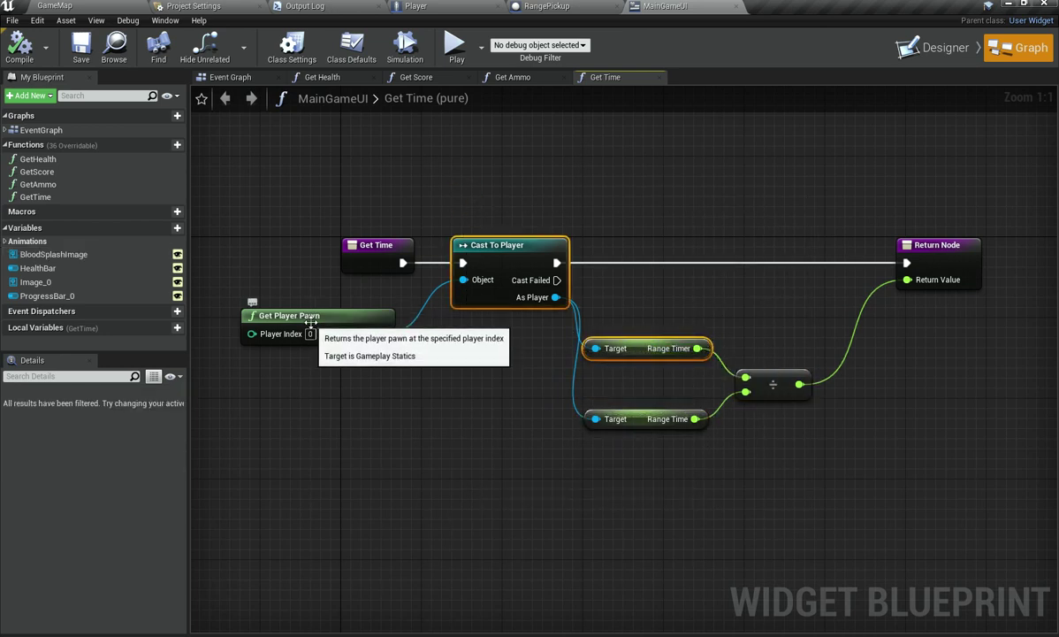
{"action": "left_click", "coordinate": [482, 484]}
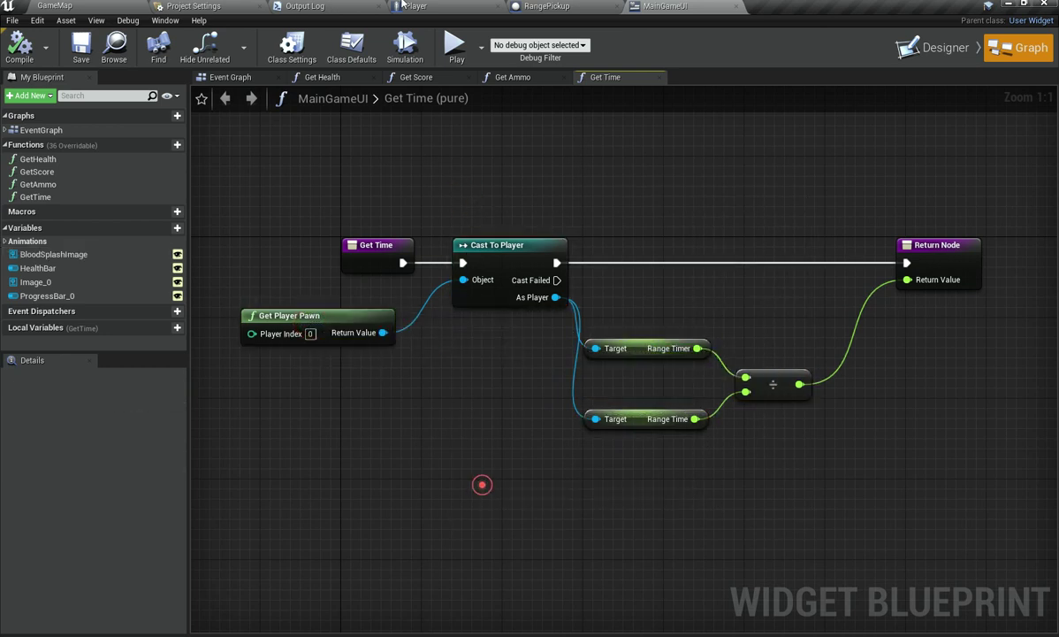
Step: Close MainGameUI's open function graphs and delete the unused event nodes above Event Tick in its event graph
{"action": "middle_click", "coordinate": [337, 80]}
{"action": "middle_click", "coordinate": [337, 80]}
{"action": "middle_click", "coordinate": [337, 80]}
{"action": "middle_click", "coordinate": [336, 80]}
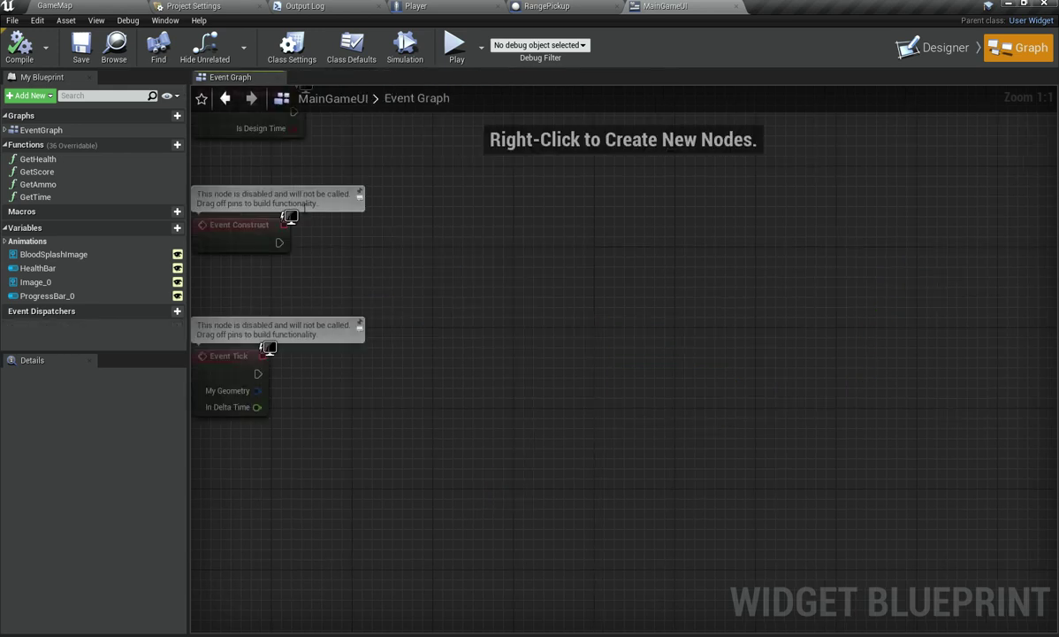
{"action": "right_click_drag", "start_coordinate": [427, 134], "coordinate": [583, 245]}
{"action": "left_click_drag", "start_coordinate": [196, 155], "coordinate": [522, 400]}
{"action": "key", "text": "Delete"}
{"action": "right_click_drag", "start_coordinate": [566, 406], "coordinate": [472, 321]}
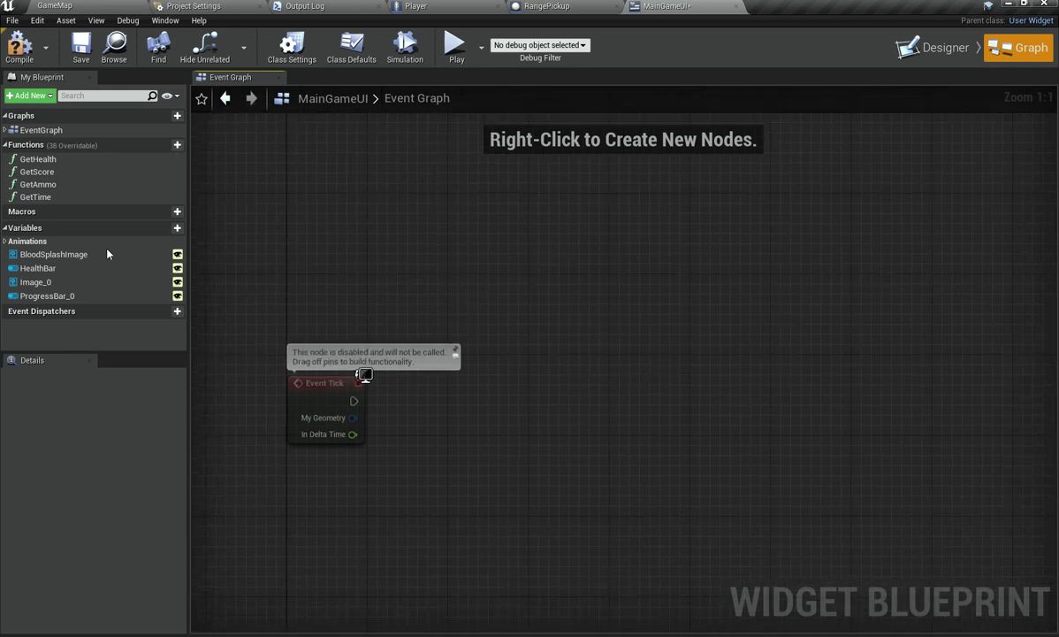
Step: Expose the INCREASED RANGE! text block in MainGameUI as a variable and compile the widget
{"action": "left_click", "coordinate": [939, 50]}
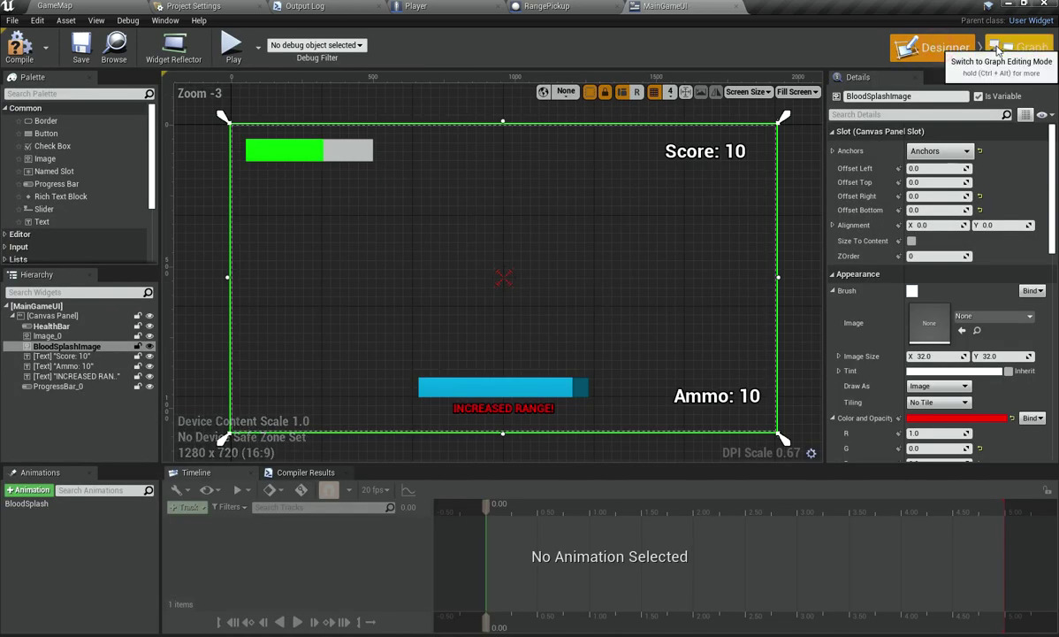
{"action": "left_click", "coordinate": [71, 355]}
{"action": "left_click", "coordinate": [80, 376]}
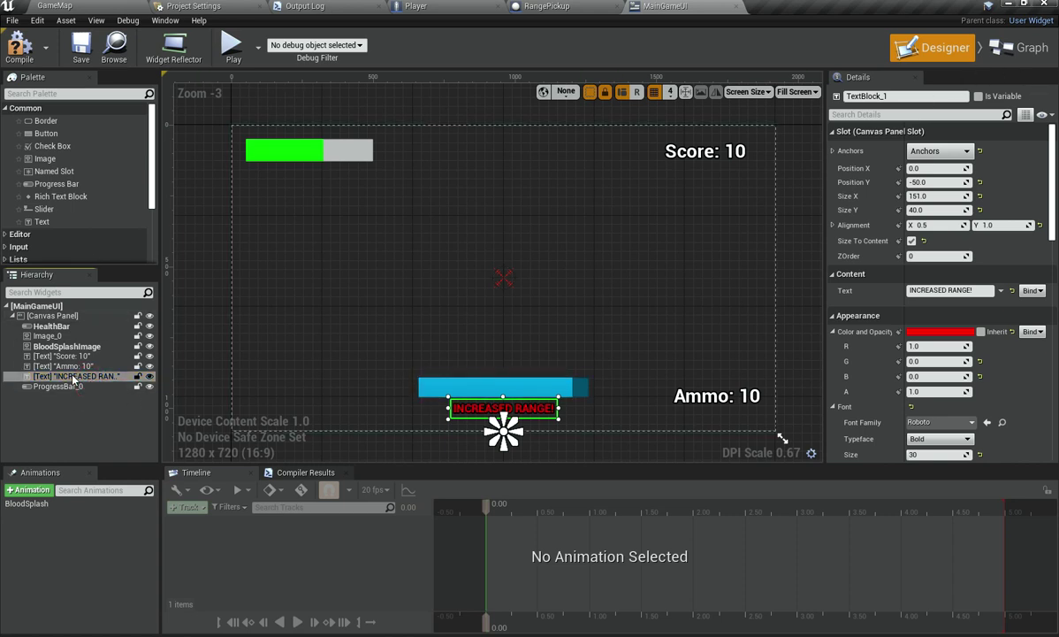
{"action": "left_click", "coordinate": [32, 431]}
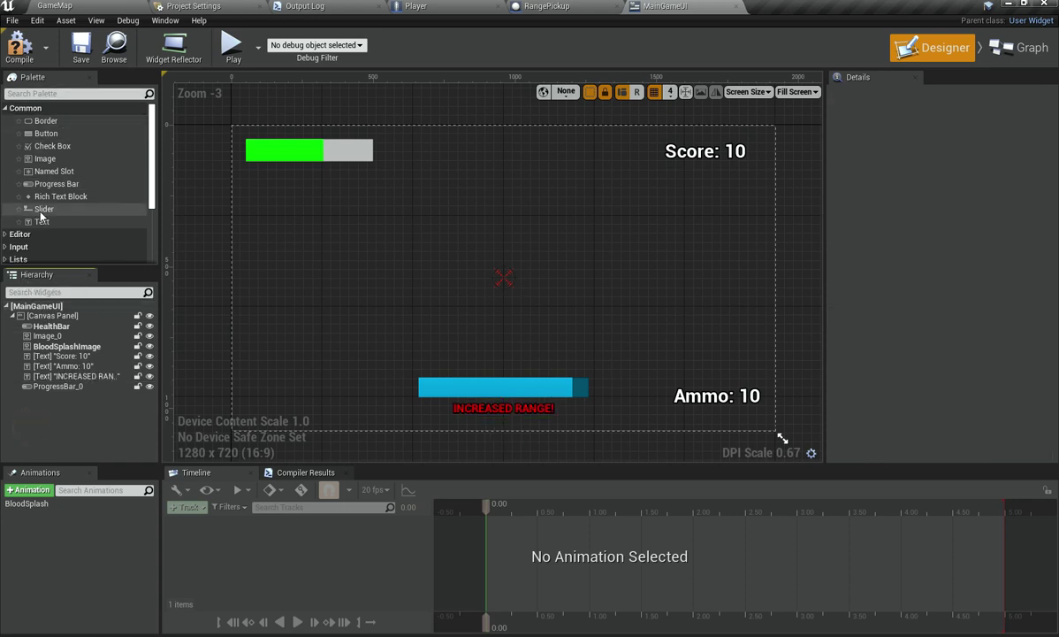
{"action": "scroll", "coordinate": [13, 208], "scroll_direction": "down", "scroll_amount": 3}
{"action": "left_click", "coordinate": [63, 366]}
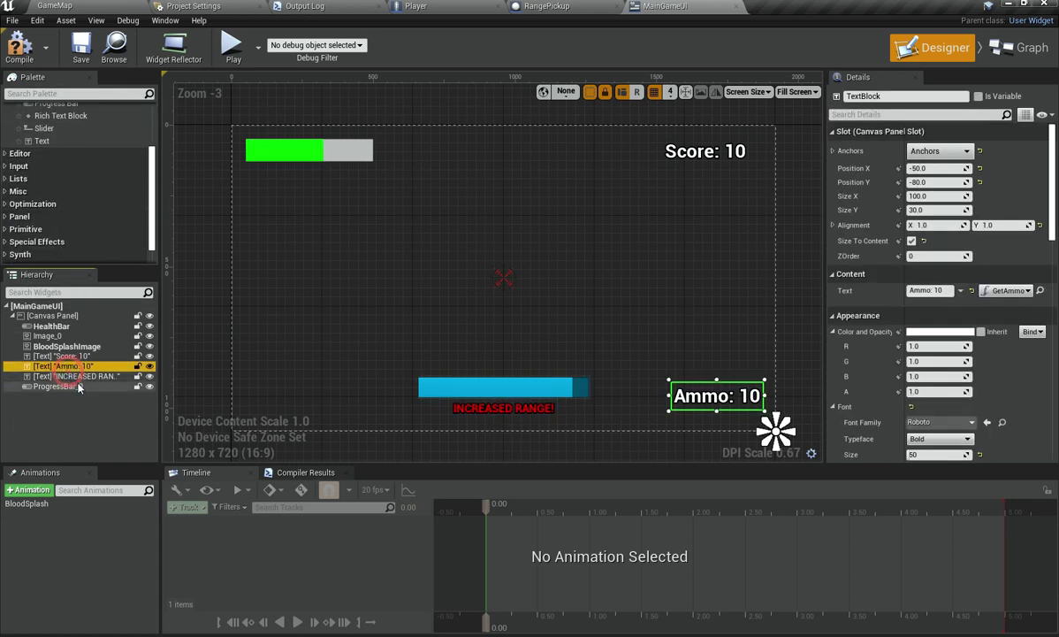
{"action": "left_click", "coordinate": [78, 387]}
{"action": "left_click", "coordinate": [76, 375]}
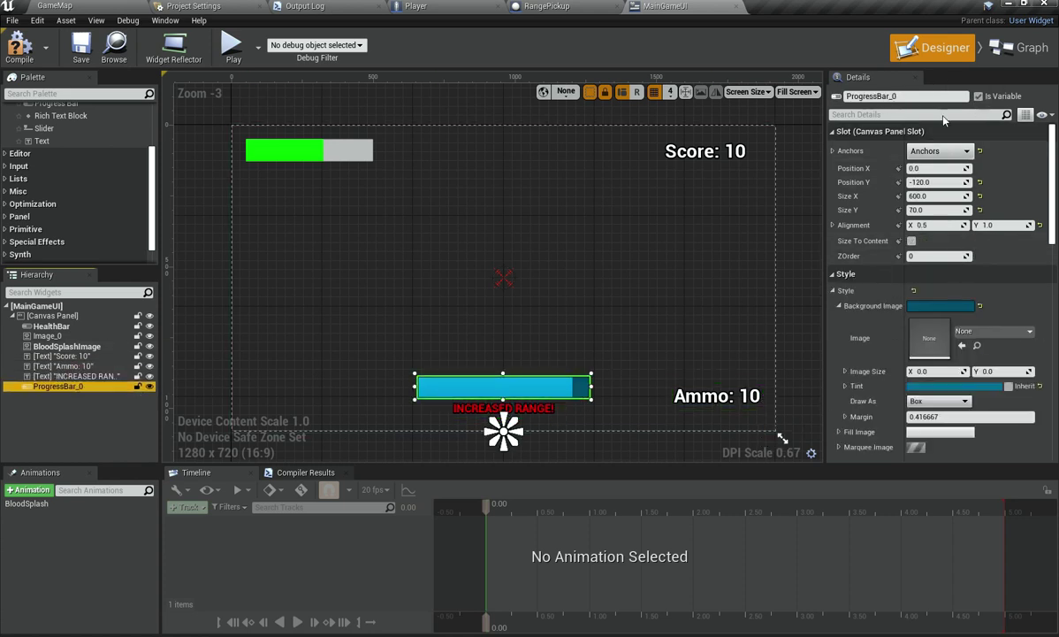
{"action": "left_click", "coordinate": [977, 96]}
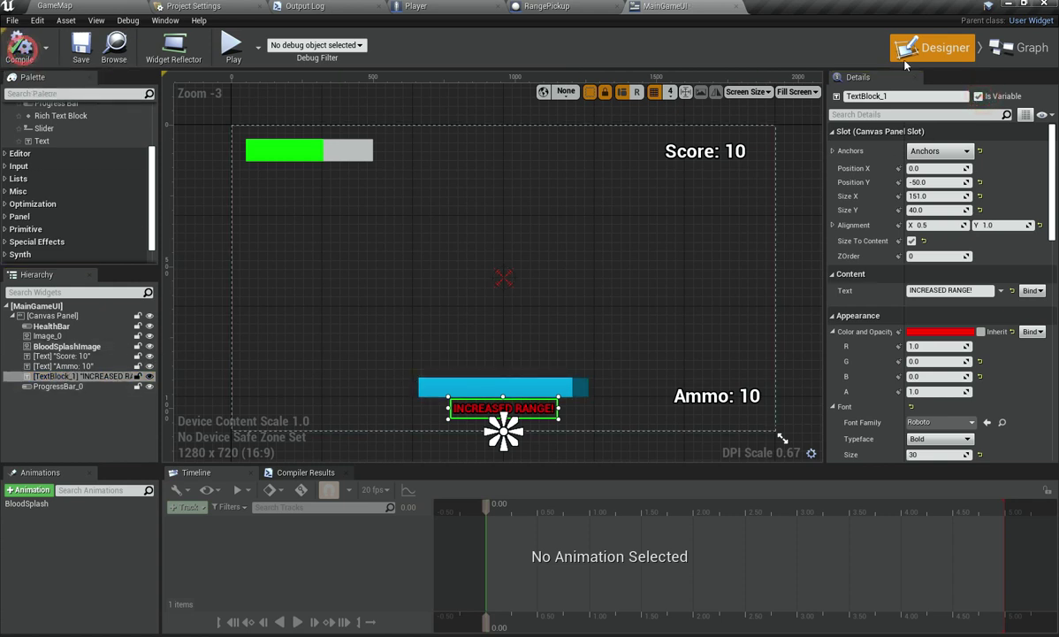
{"action": "left_click", "coordinate": [996, 51]}
{"action": "left_click", "coordinate": [935, 48]}
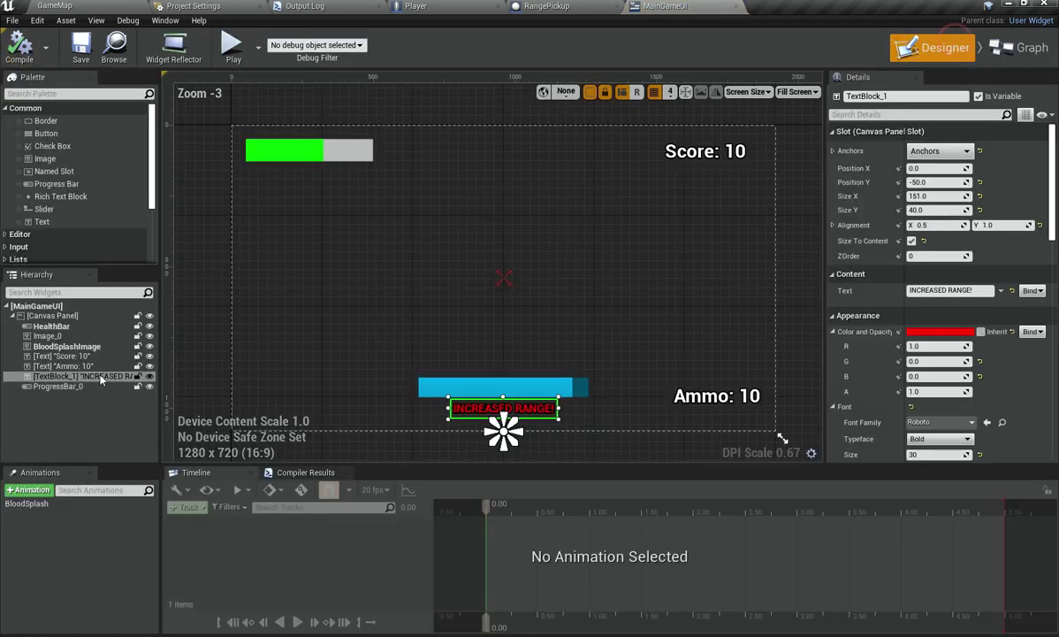
Step: Rename the INCREASED RANGE! text block as RANGETEXT
{"action": "double_click", "coordinate": [58, 376]}
{"action": "type", "text": "RANGETEXT"}
{"action": "key", "text": "Return"}
{"action": "left_click", "coordinate": [102, 440]}
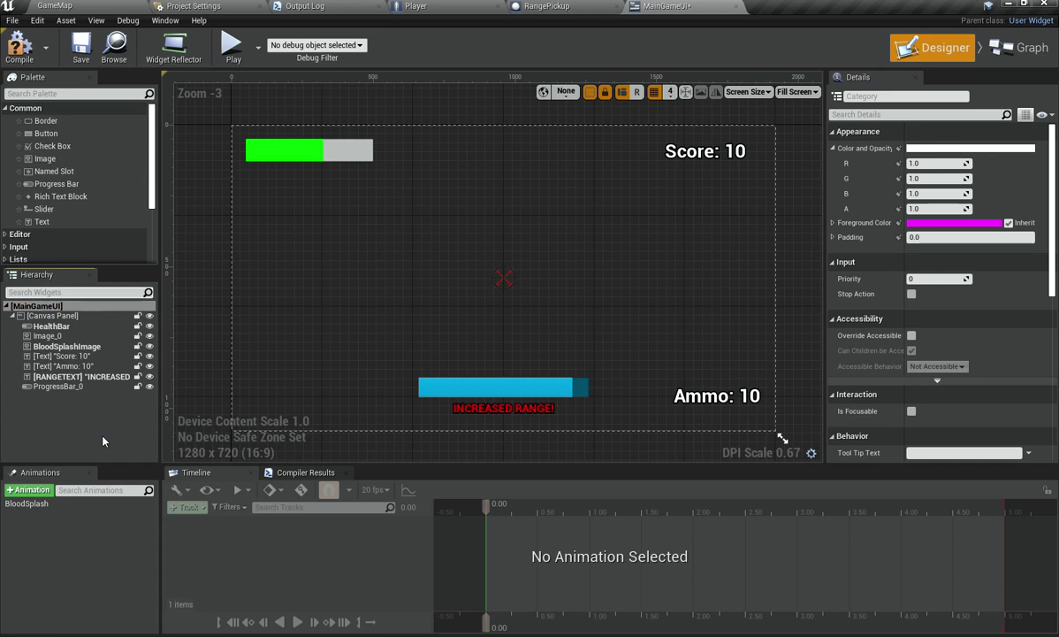
Step: Rename the blue progress bar as RangeTime
{"action": "left_click", "coordinate": [97, 387]}
{"action": "double_click", "coordinate": [97, 396]}
{"action": "type", "text": "RangeTime"}
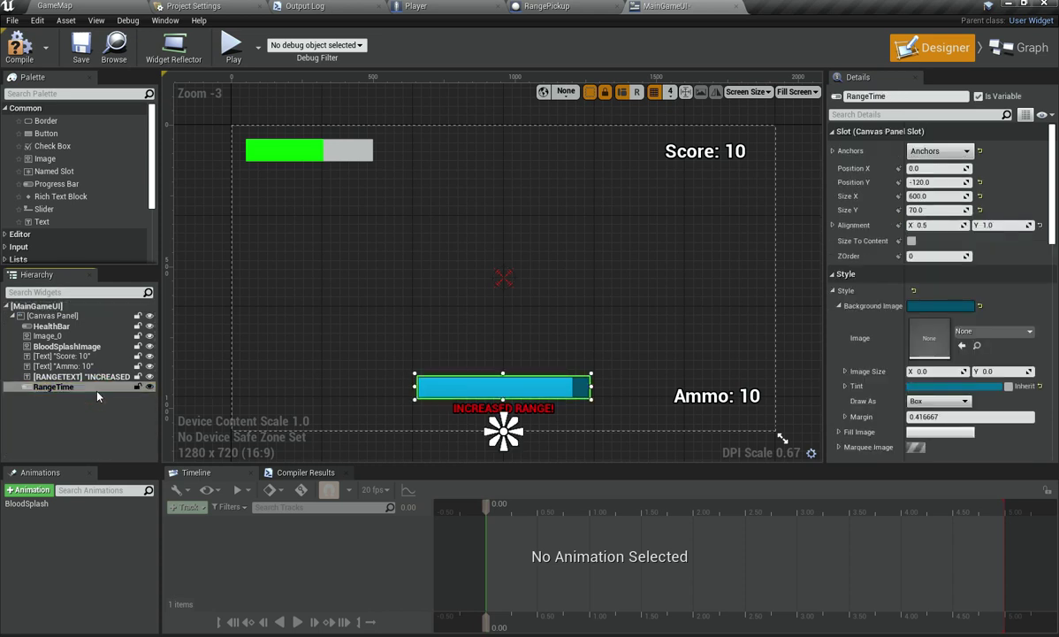
Step: Place getters for RANGETEXT and RangeTime above Event Tick in the MainGameUI event graph
{"action": "left_click", "coordinate": [1018, 48]}
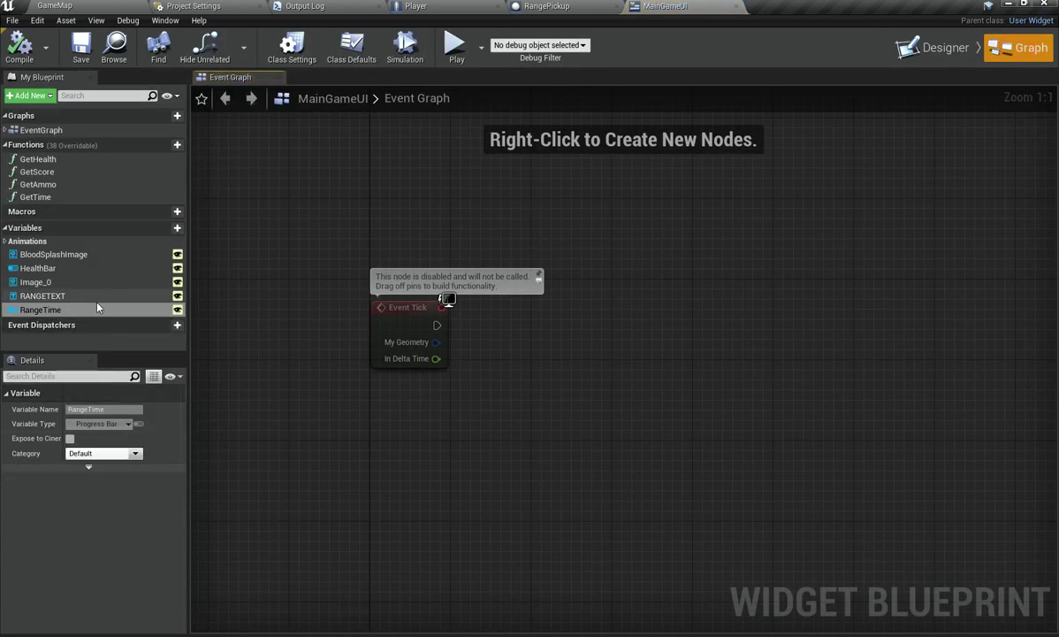
{"action": "left_click_drag", "start_coordinate": [96, 295], "coordinate": [329, 261]}
{"action": "left_click_drag", "start_coordinate": [51, 315], "coordinate": [367, 240]}
Step: Add a Set Is Enabled node driven by Event Tick and align it to Event Tick's right with a straight execution wire
{"action": "left_click_drag", "start_coordinate": [473, 330], "coordinate": [474, 330]}
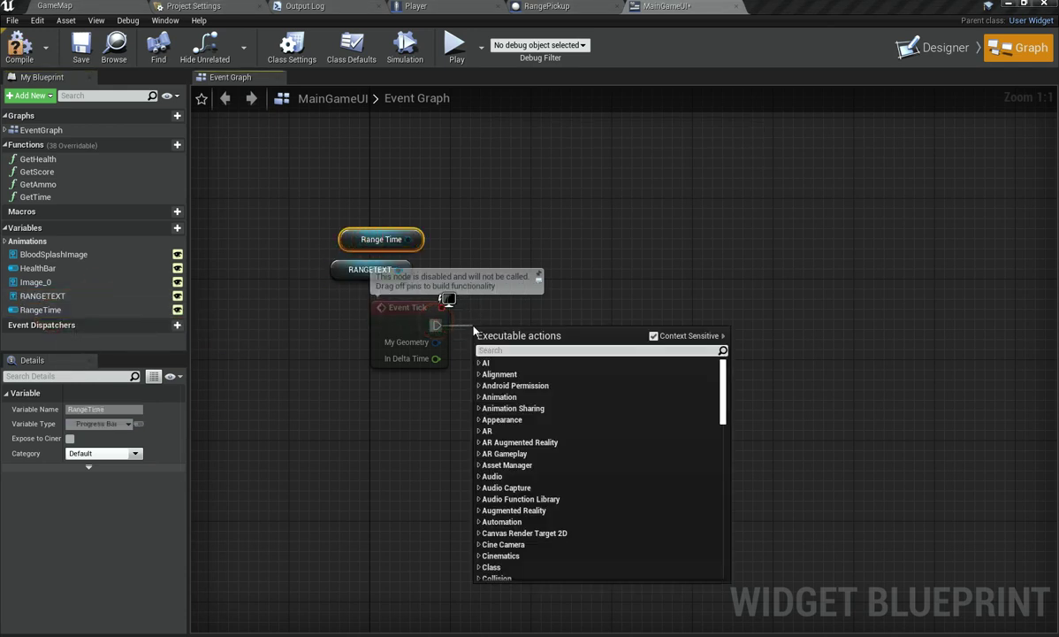
{"action": "type", "text": "set enabled"}
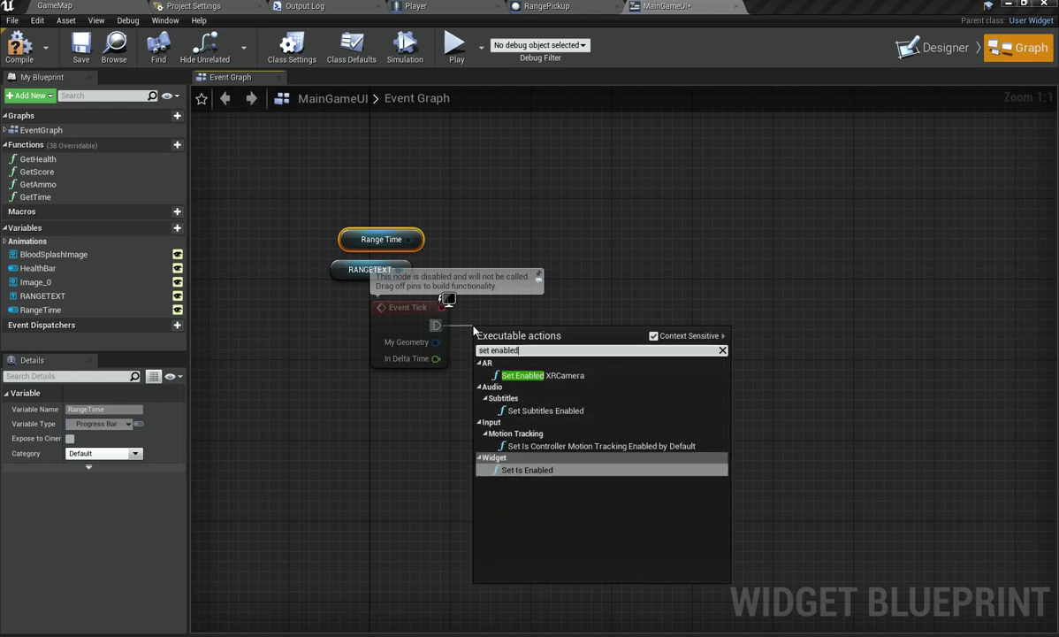
{"action": "key", "text": "Return"}
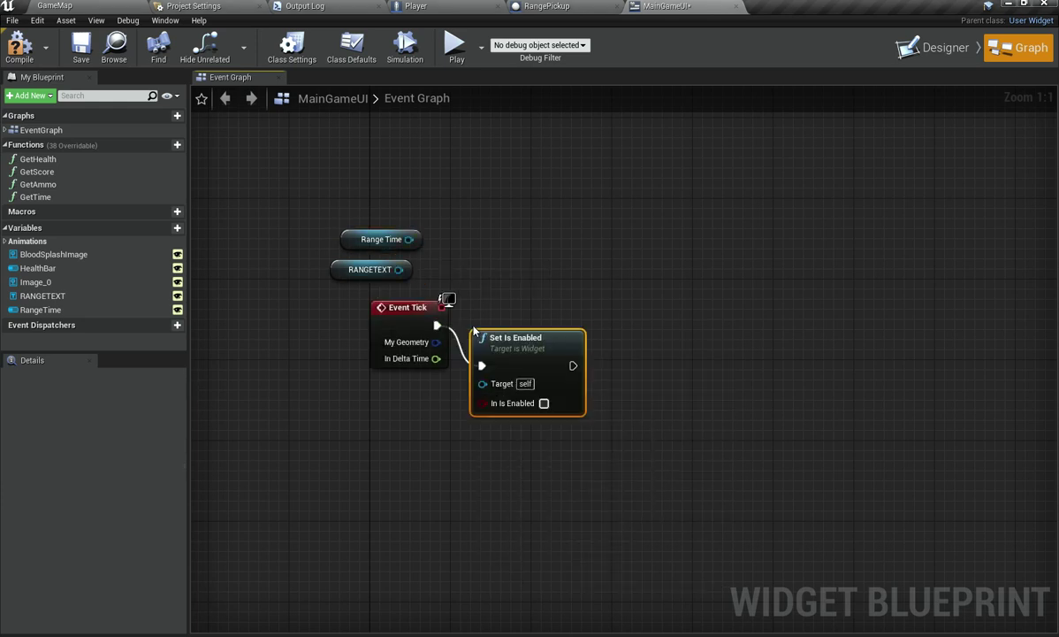
{"action": "key", "text": "Right"}
{"action": "key", "text": "Right"}
{"action": "key", "text": "Right"}
{"action": "key", "text": "Right"}
{"action": "key", "text": "Up"}
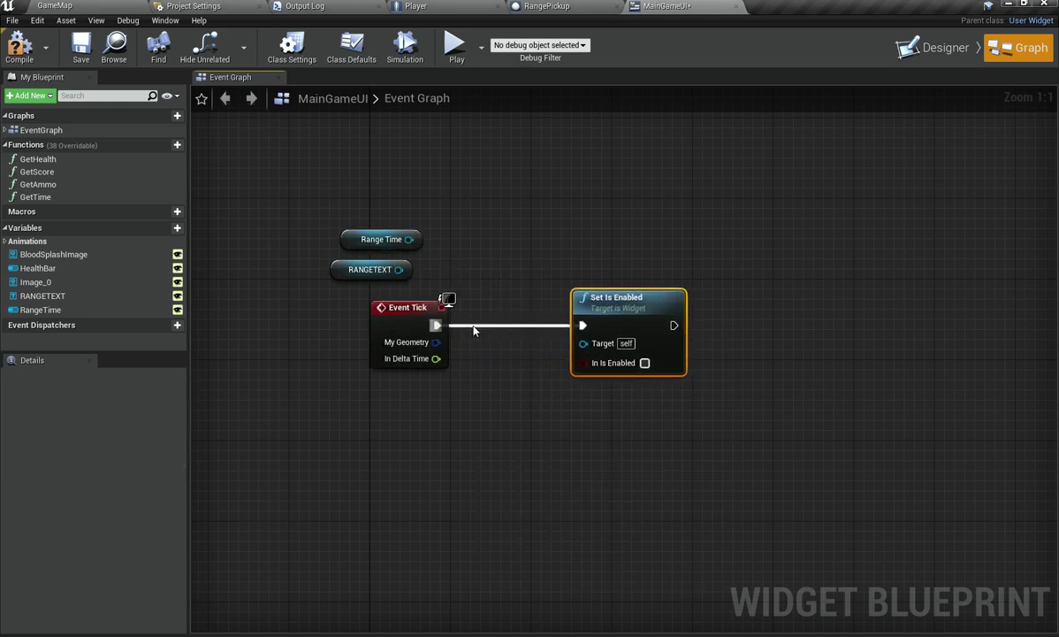
Step: Connect the RANGETEXT and Range Time getters to the Set Is Enabled target and shift that node slightly right
{"action": "left_click_drag", "start_coordinate": [399, 269], "coordinate": [583, 343]}
{"action": "left_click_drag", "start_coordinate": [409, 239], "coordinate": [609, 351]}
{"action": "right_click_drag", "start_coordinate": [480, 397], "coordinate": [388, 393]}
{"action": "left_click_drag", "start_coordinate": [449, 253], "coordinate": [614, 515]}
{"action": "key", "text": "Right"}
{"action": "key", "text": "Right"}
{"action": "key", "text": "Right"}
{"action": "key", "text": "Left"}
Step: Paste the copied player pawn, Cast To Player and Range Timer nodes, and wire Event Tick straight into the cast
{"action": "left_click", "coordinate": [375, 424]}
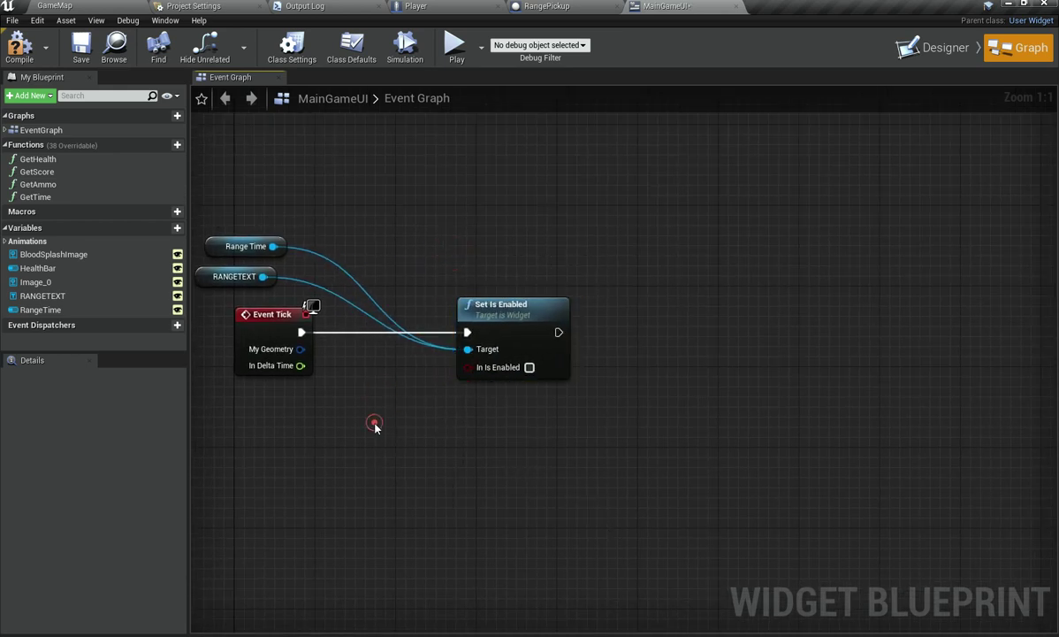
{"action": "left_click", "coordinate": [375, 425]}
{"action": "key", "text": "ctrl+v"}
{"action": "left_click_drag", "start_coordinate": [491, 399], "coordinate": [420, 349]}
{"action": "left_click_drag", "start_coordinate": [301, 333], "coordinate": [352, 343]}
{"action": "key", "text": "q"}
Step: Move Set Is Enabled and the Range Time and RANGETEXT getters to the right, past the Cast To Player node
{"action": "left_click_drag", "start_coordinate": [509, 261], "coordinate": [601, 354]}
{"action": "key", "text": "Right"}
{"action": "key", "text": "Right"}
{"action": "key", "text": "Right"}
{"action": "key", "text": "Right"}
{"action": "key", "text": "Right"}
{"action": "key", "text": "Left"}
{"action": "key", "text": "Right"}
{"action": "key", "text": "Right"}
{"action": "key", "text": "Right"}
{"action": "key", "text": "Right"}
{"action": "key", "text": "Right"}
{"action": "key", "text": "Right"}
{"action": "key", "text": "Right"}
{"action": "key", "text": "Right"}
{"action": "key", "text": "Right"}
{"action": "key", "text": "Right"}
{"action": "key", "text": "Right"}
{"action": "key", "text": "Right"}
{"action": "key", "text": "Right"}
{"action": "key", "text": "Right"}
{"action": "key", "text": "Right"}
{"action": "key", "text": "Right"}
{"action": "key", "text": "Right"}
{"action": "left_click", "coordinate": [464, 329]}
{"action": "left_click_drag", "start_coordinate": [204, 198], "coordinate": [524, 276]}
Step: Add a float > float comparison fed by Range Timer, comparing it against 0.0
{"action": "left_click_drag", "start_coordinate": [555, 417], "coordinate": [659, 451]}
{"action": "type", "text": ">"}
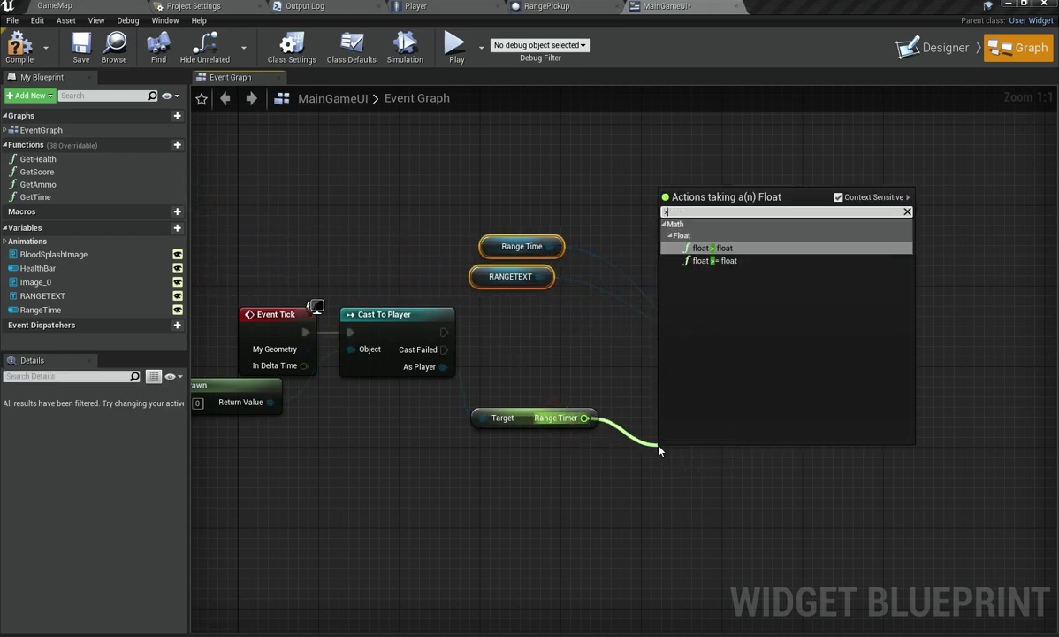
{"action": "key", "text": "Return"}
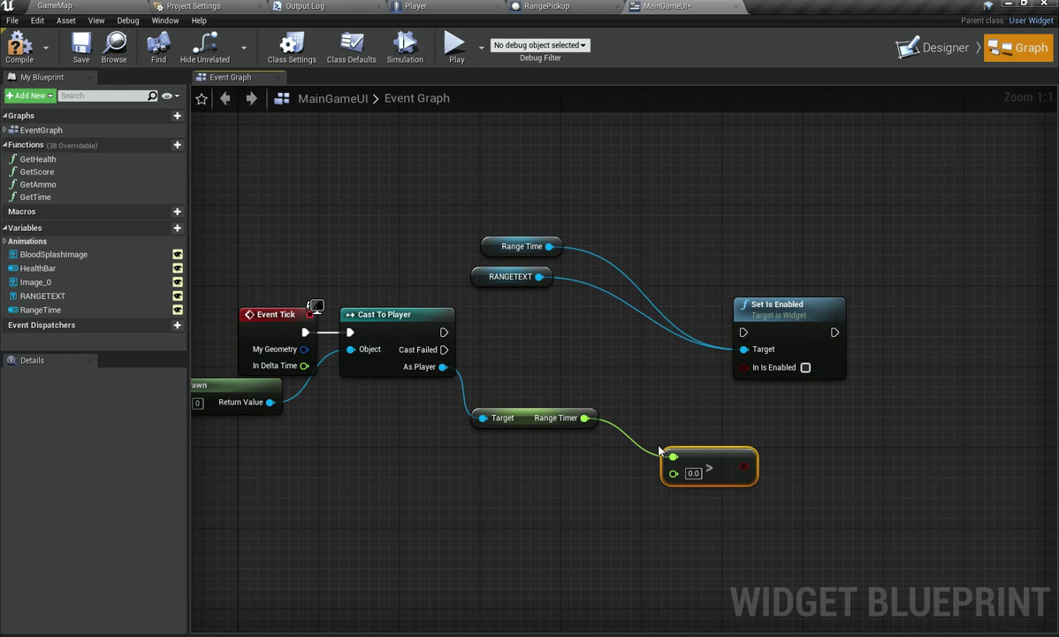
Step: Move Set Is Enabled further right and connect Cast To Player's execution output to it
{"action": "left_click_drag", "start_coordinate": [733, 222], "coordinate": [820, 378]}
{"action": "key", "text": "Right"}
{"action": "key", "text": "Right"}
{"action": "key", "text": "Right"}
{"action": "key", "text": "Right"}
{"action": "key", "text": "Right"}
{"action": "left_click_drag", "start_coordinate": [445, 330], "coordinate": [805, 337]}
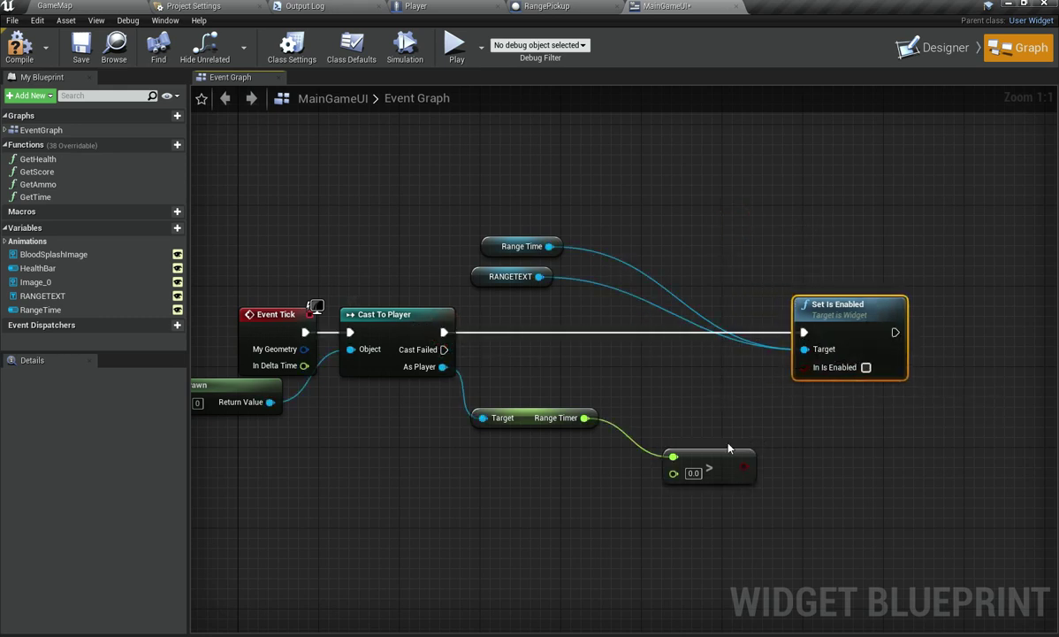
Step: Move the > node closer to Range Timer and connect its result to In Is Enabled on Set Is Enabled
{"action": "left_click_drag", "start_coordinate": [705, 426], "coordinate": [737, 523]}
{"action": "key", "text": "Up"}
{"action": "key", "text": "Up"}
{"action": "key", "text": "Left"}
{"action": "left_click_drag", "start_coordinate": [733, 455], "coordinate": [804, 366]}
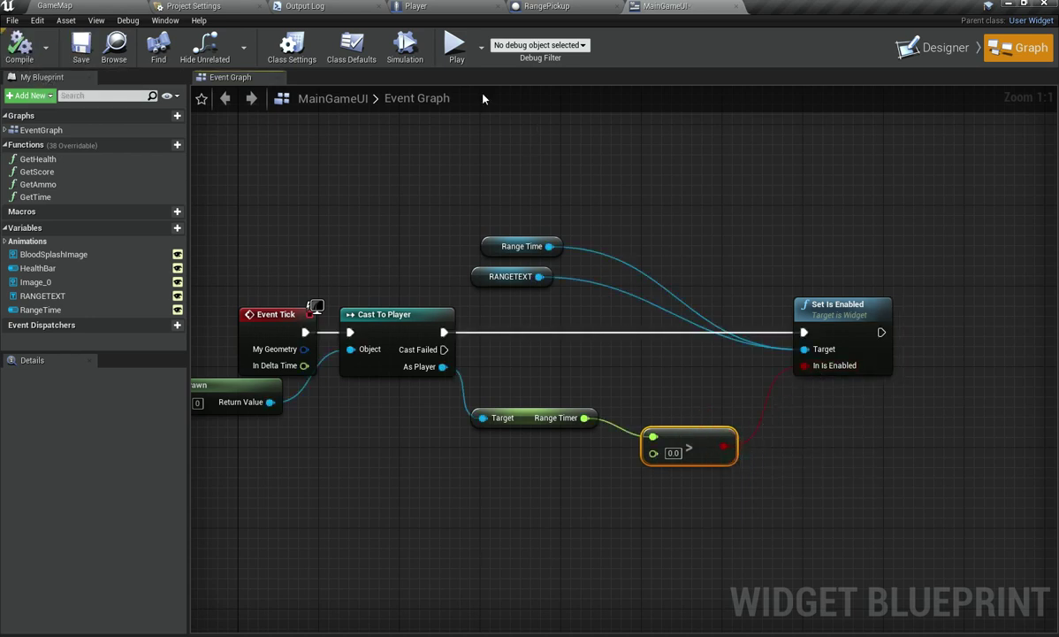
Step: Playtest the game to check the range progress bar and INCREASED RANGE! text, then return to the event graph
{"action": "left_click", "coordinate": [454, 46]}
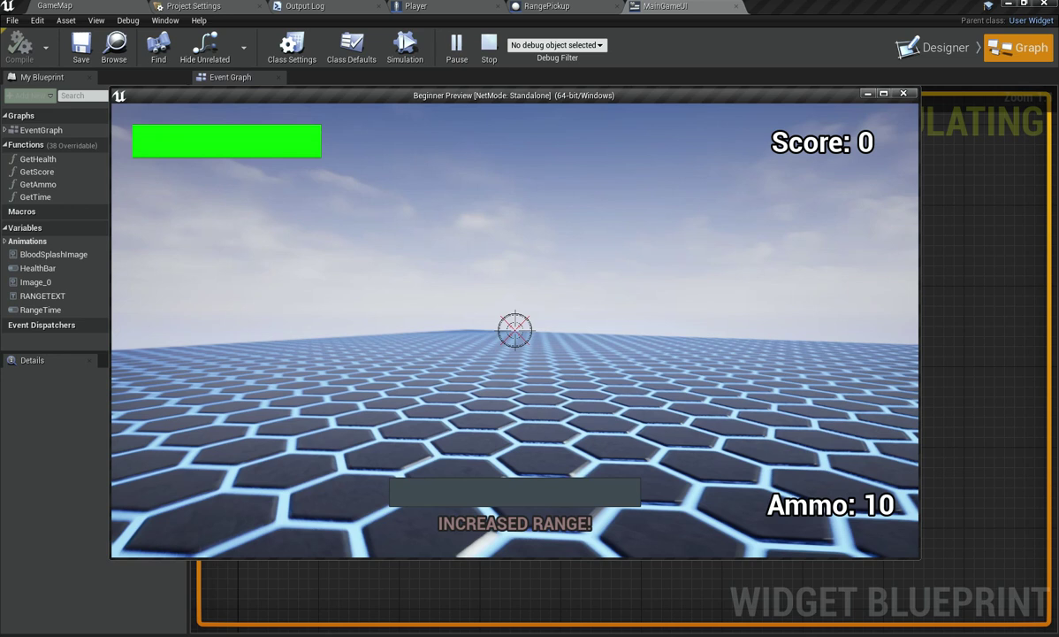
{"action": "key", "text": "Escape"}
{"action": "right_click_drag", "start_coordinate": [287, 425], "coordinate": [203, 432]}
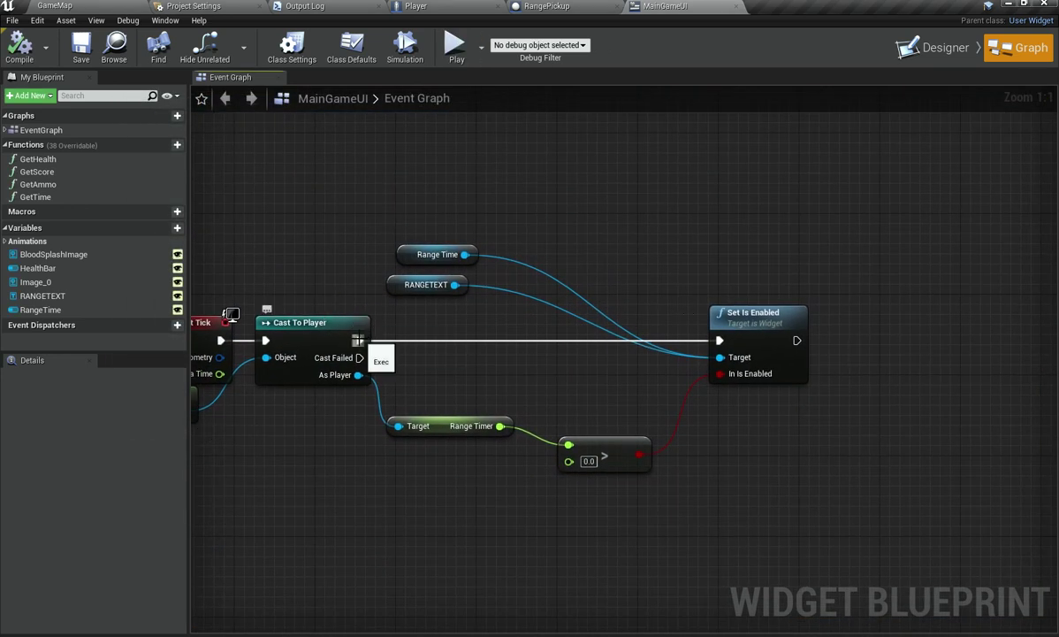